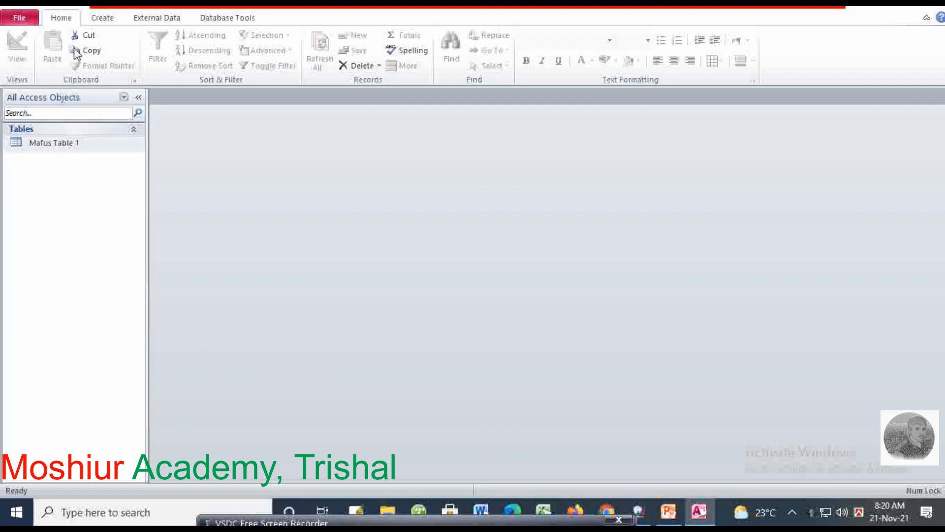
# Select Mafus Table 1 and bring up the Create ribbon's object-creation commands
pyautogui.click(115, 146)
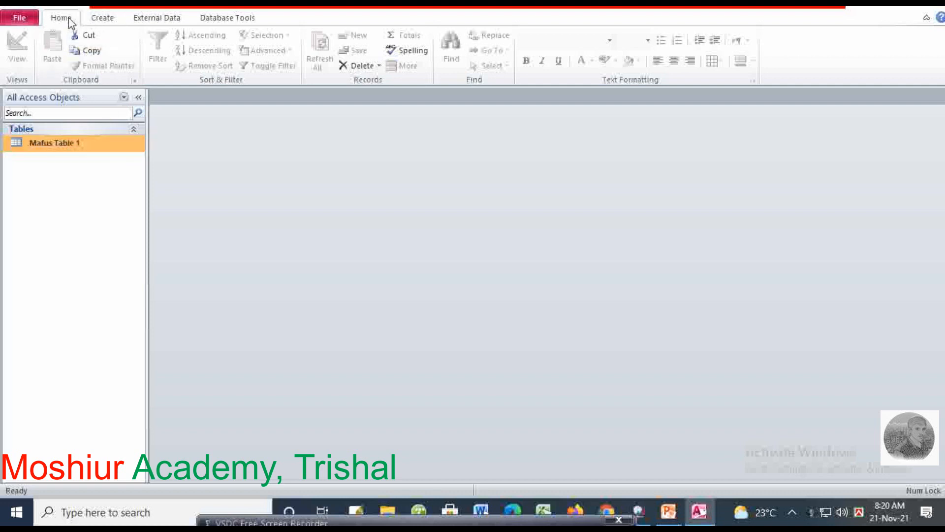
pyautogui.click(102, 18)
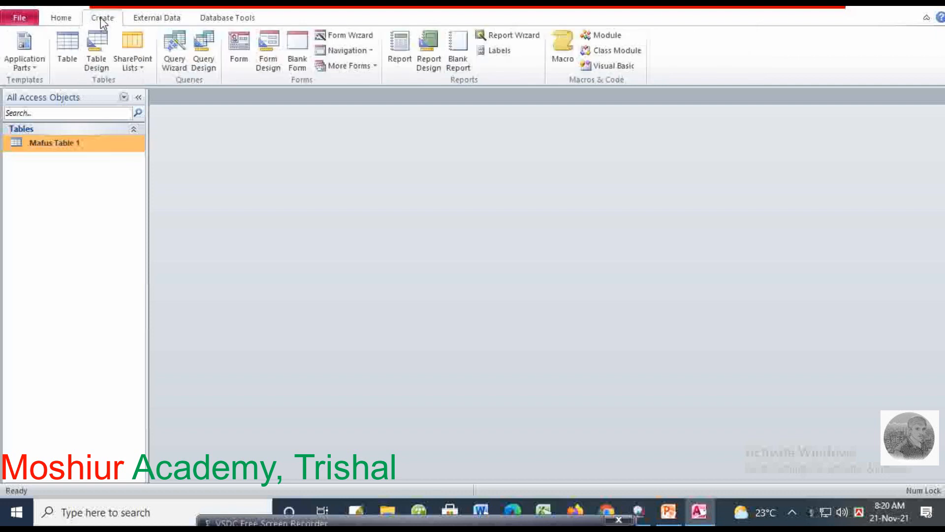
# Create a blank table, save it as 'Faruk Table', and select it in the Navigation Pane
pyautogui.click(68, 61)
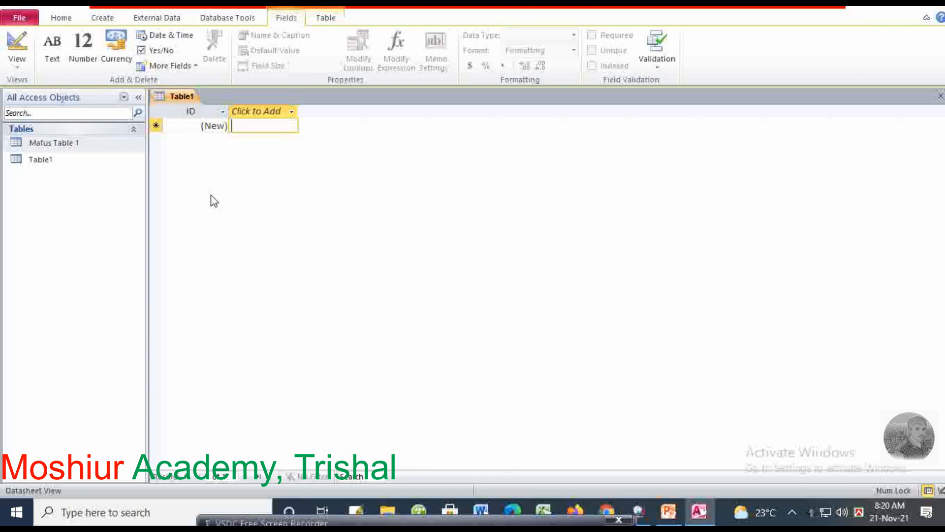
pyautogui.hotkey('ctrl', 's')
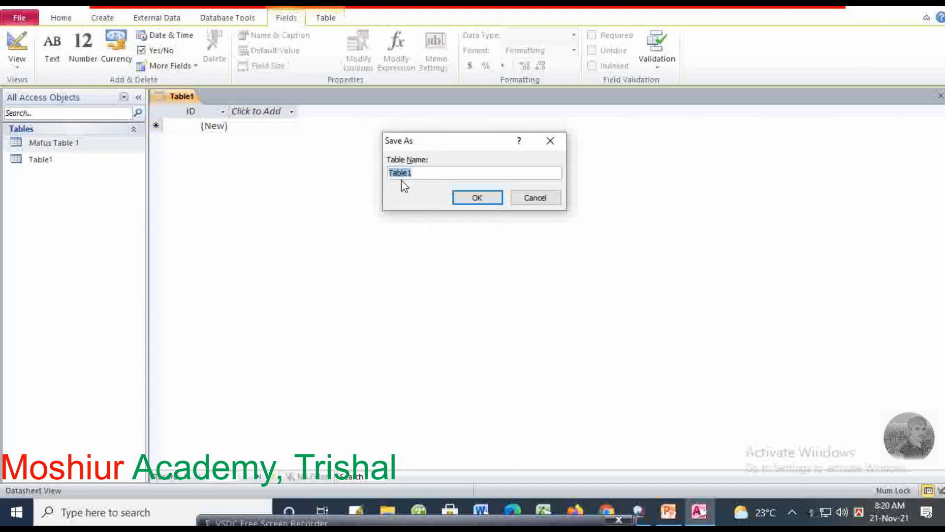
pyautogui.write('Faruk Table')
pyautogui.click(478, 198)
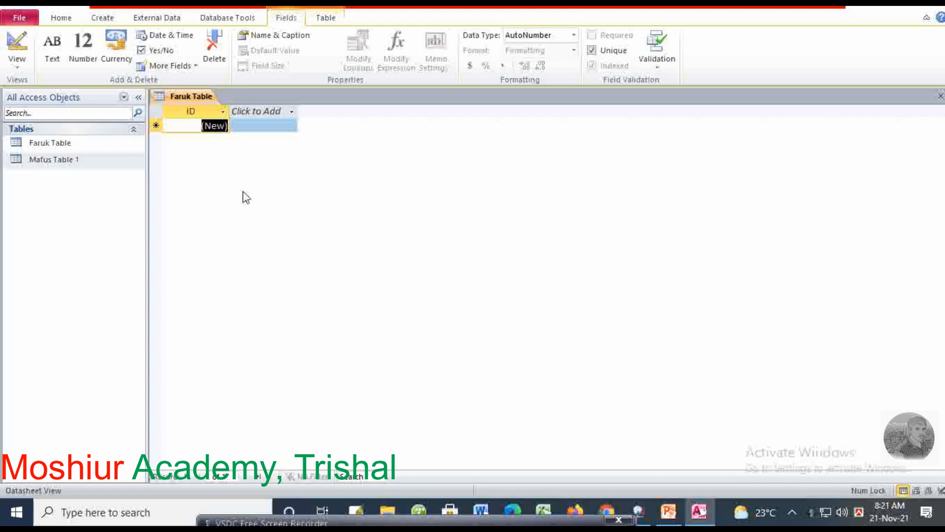
pyautogui.click(69, 161)
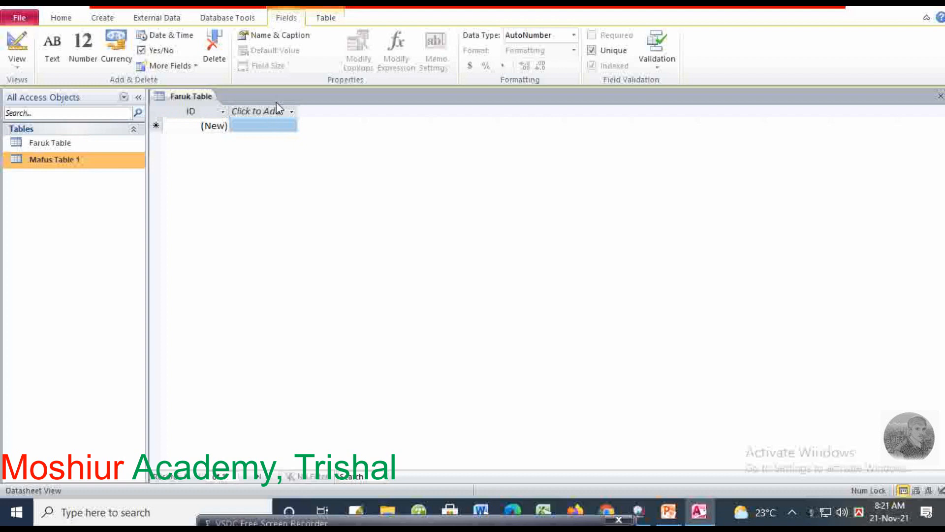
pyautogui.click(49, 143)
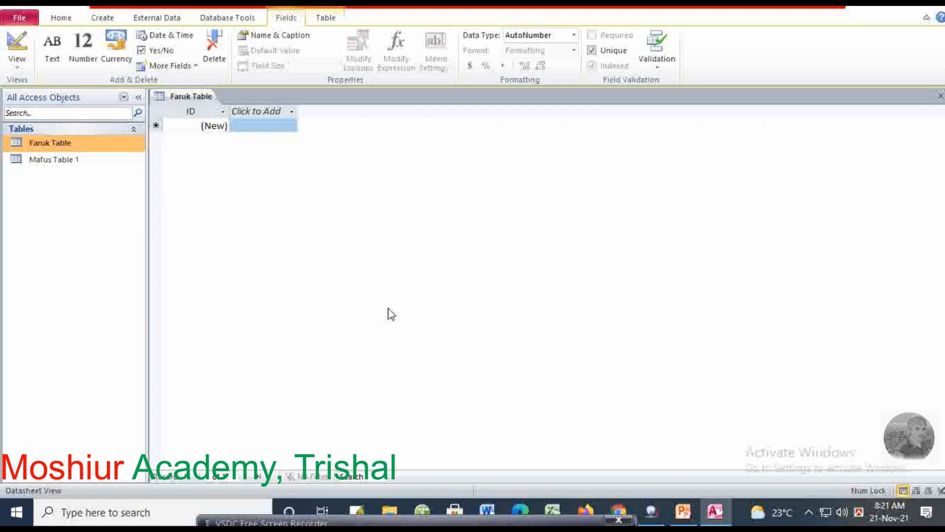
pyautogui.moveTo(491, 509)
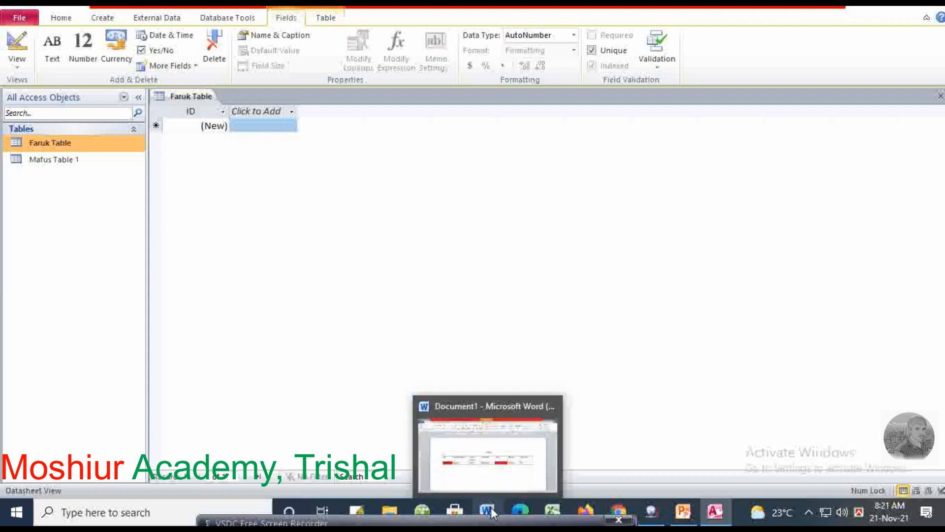
pyautogui.click(486, 480)
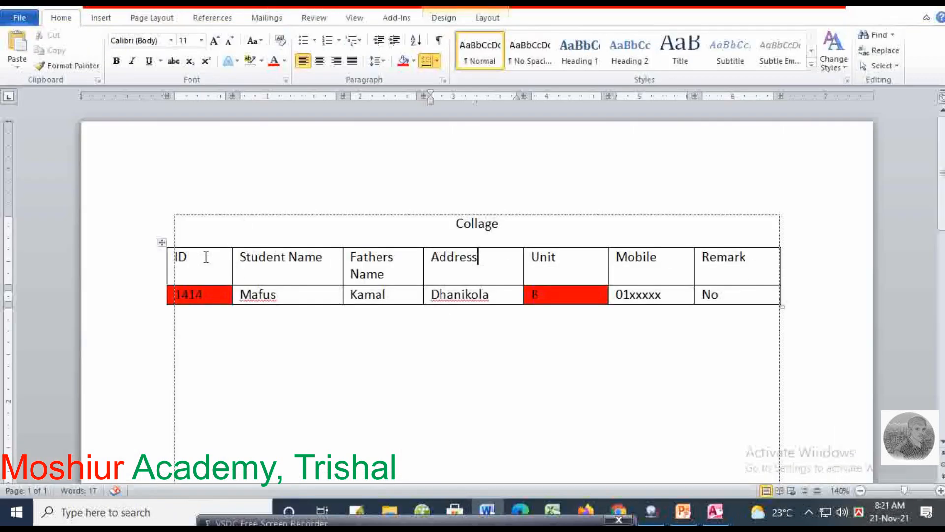
pyautogui.moveTo(205, 257); pyautogui.dragTo(714, 259)
pyautogui.click(205, 258)
pyautogui.moveTo(205, 275); pyautogui.dragTo(206, 294)
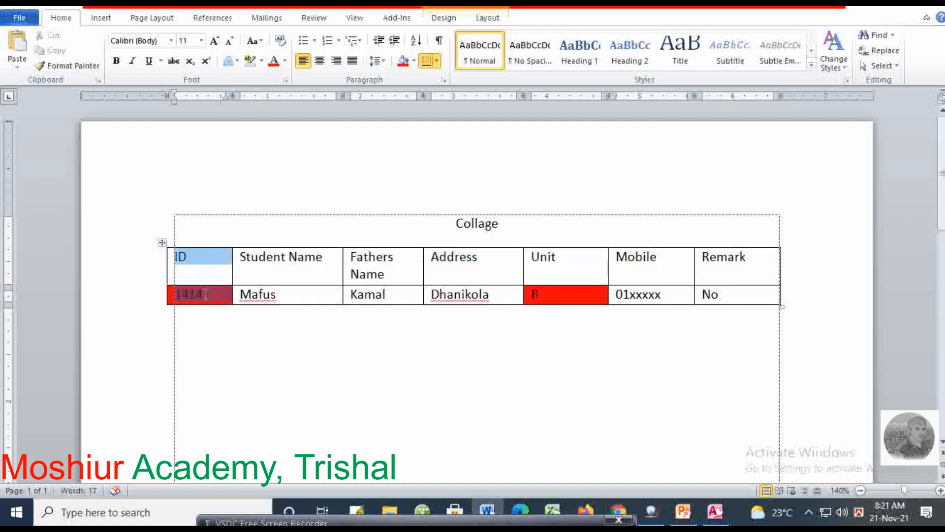
pyautogui.click(866, 7)
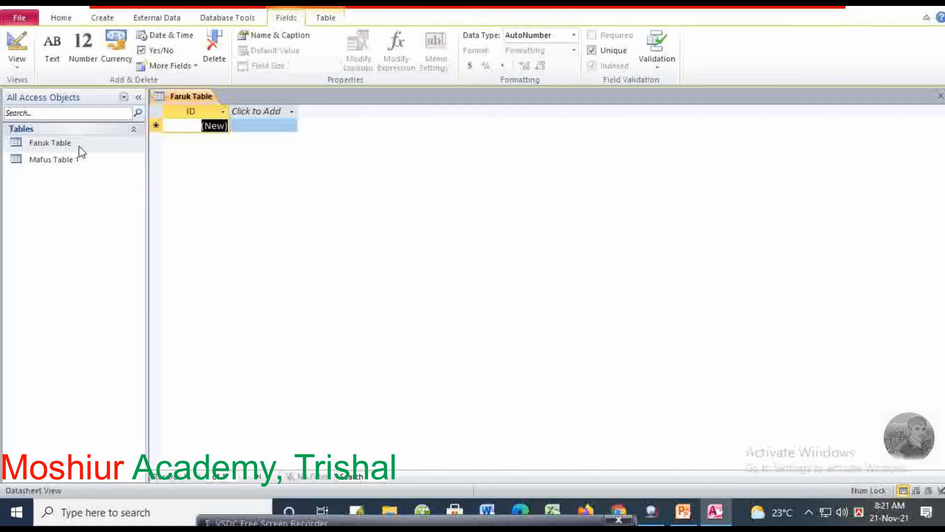
# Switch Faruk Table from datasheet to Design View
pyautogui.click(94, 143)
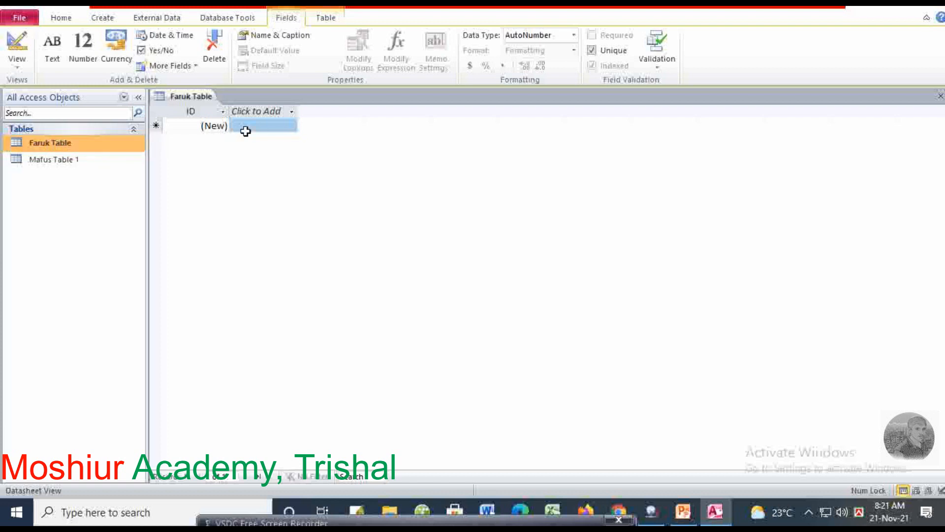
pyautogui.click(20, 64)
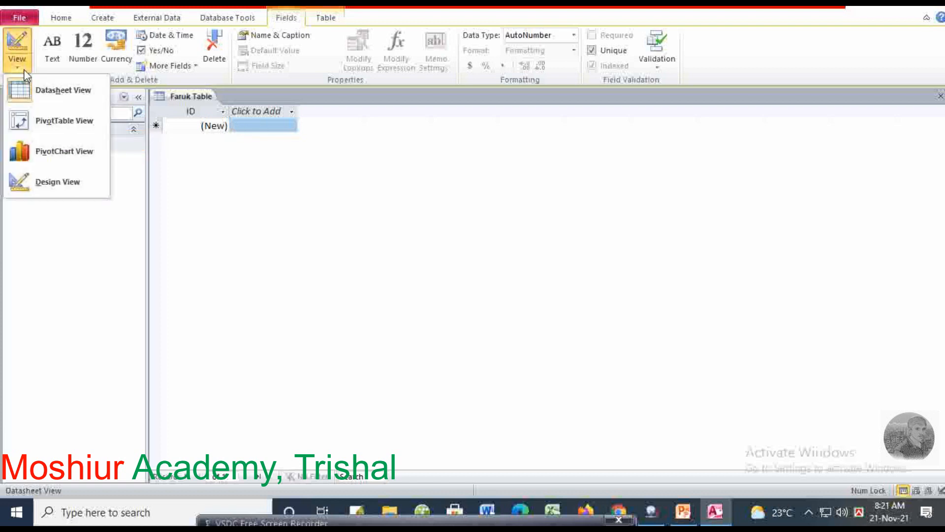
pyautogui.click(66, 192)
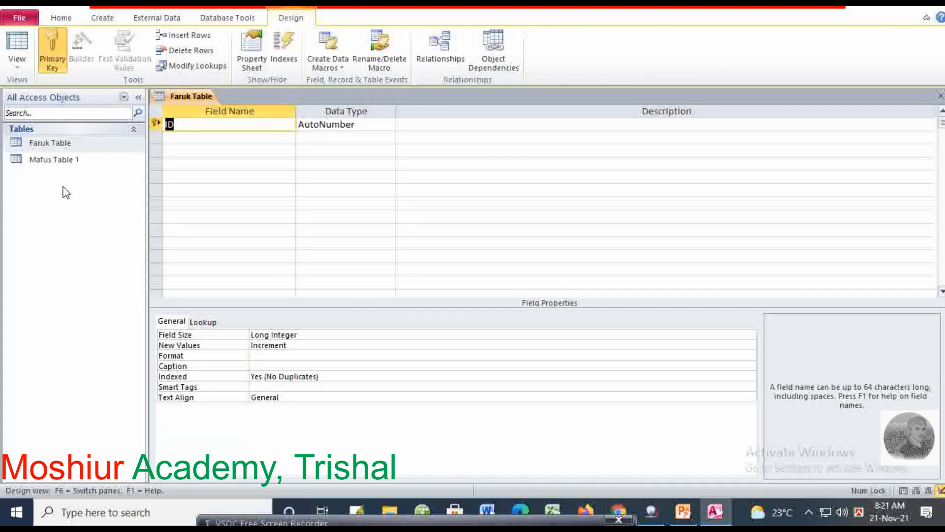
# Rename the ID field to Student ID, keeping its AutoNumber data type
pyautogui.click(168, 125)
pyautogui.write('Student')
pyautogui.press('Tab')
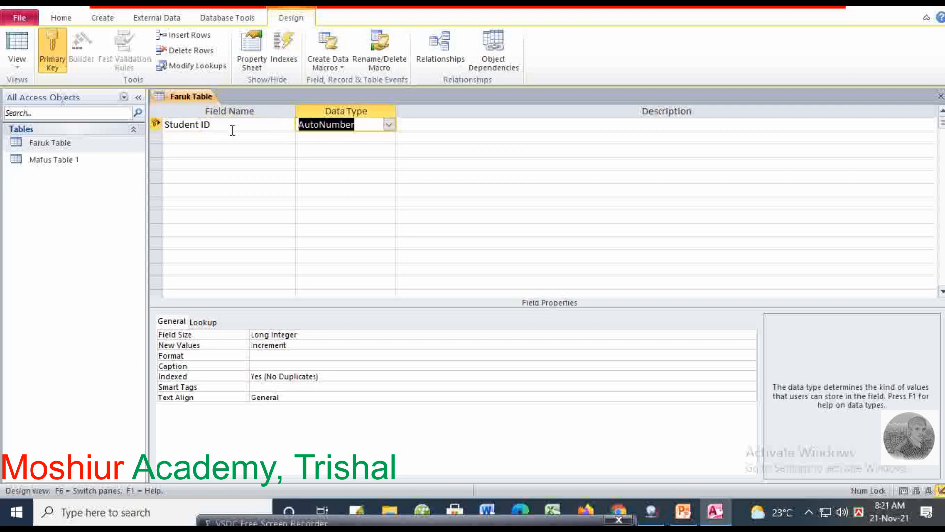
pyautogui.click(389, 125)
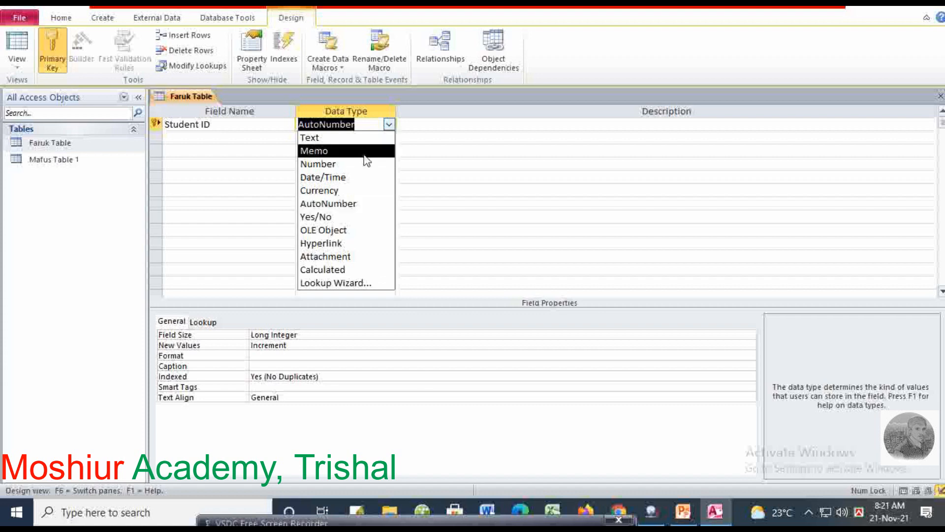
pyautogui.click(340, 204)
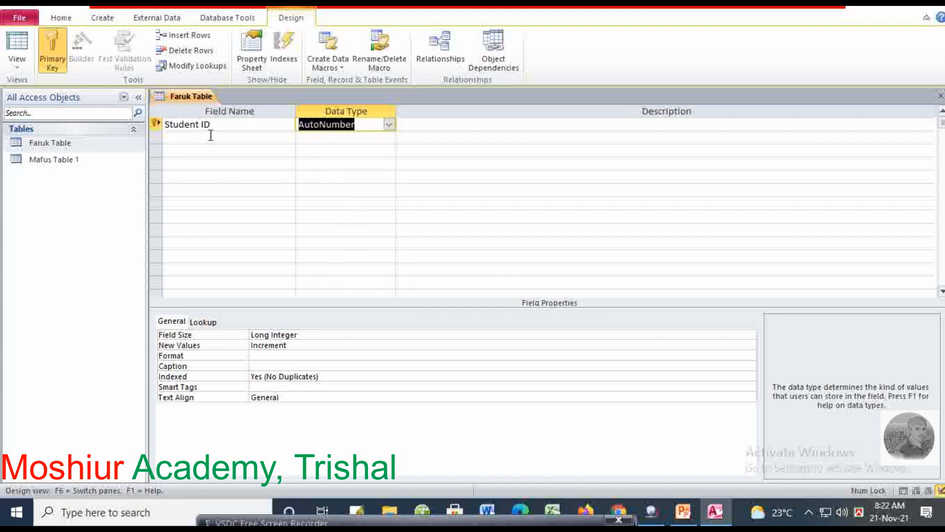
# Add a second field named Student Name and bring up its data type choices
pyautogui.click(193, 138)
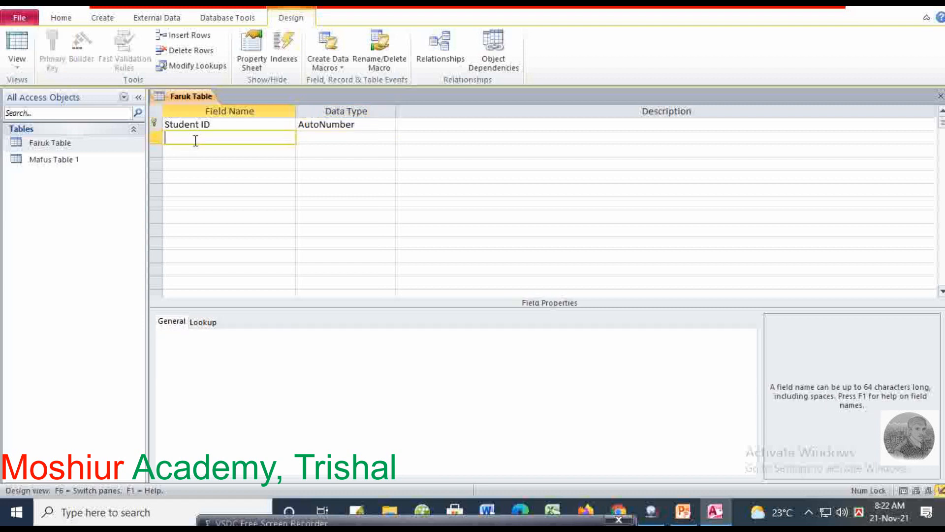
pyautogui.write('Student Name')
pyautogui.click(318, 137)
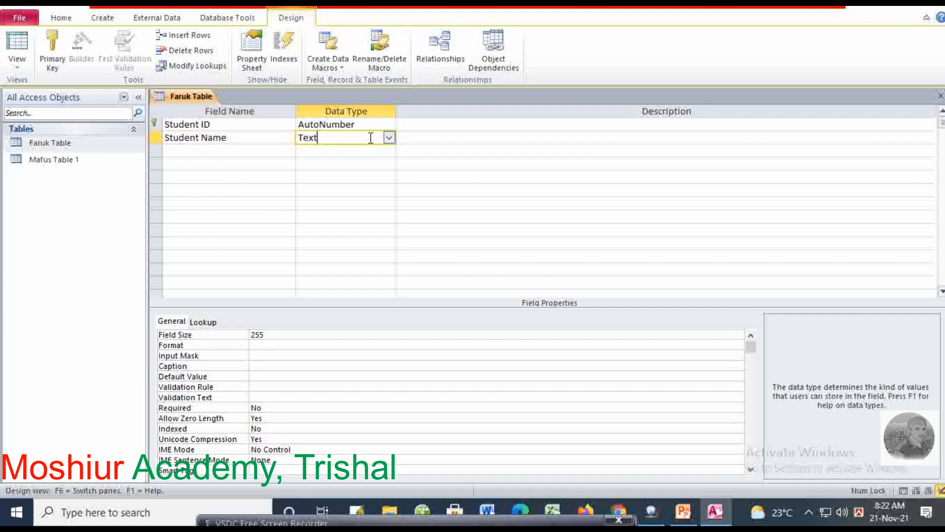
pyautogui.click(389, 138)
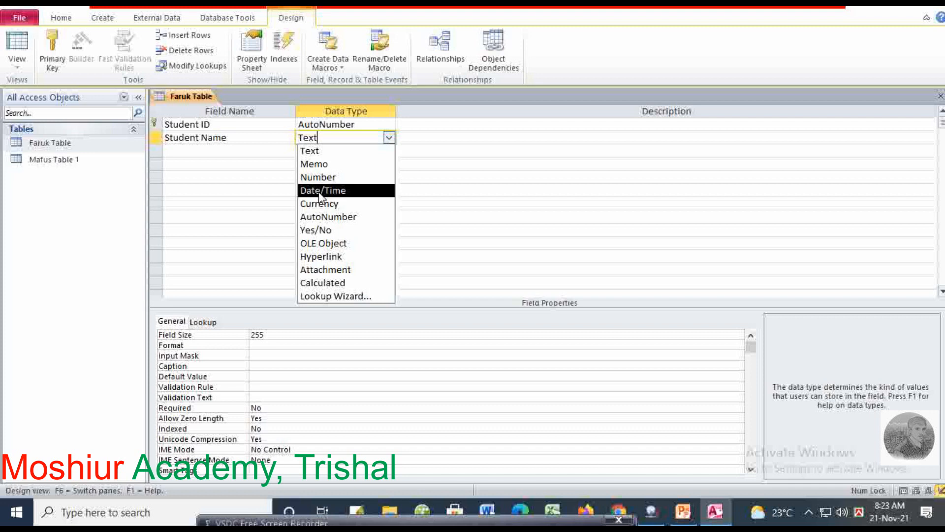
# Add a Fathers Name field of type Text and an Address field of type Memo
pyautogui.click(197, 147)
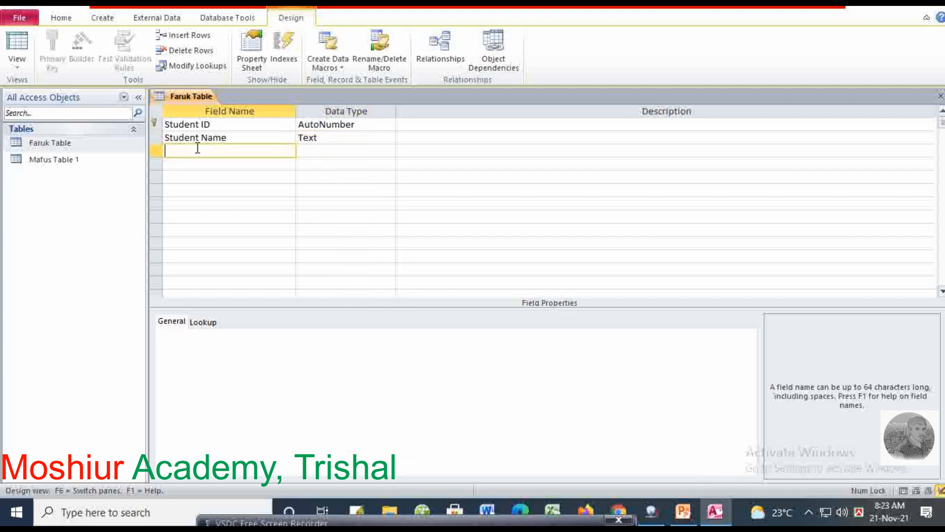
pyautogui.write('Fathers')
pyautogui.write('Name')
pyautogui.press('Tab')
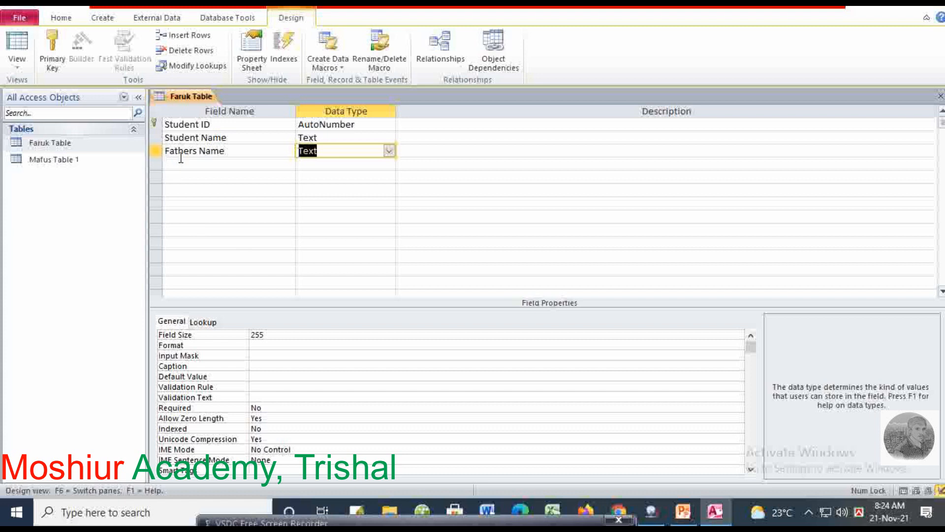
pyautogui.click(195, 163)
pyautogui.write('Address')
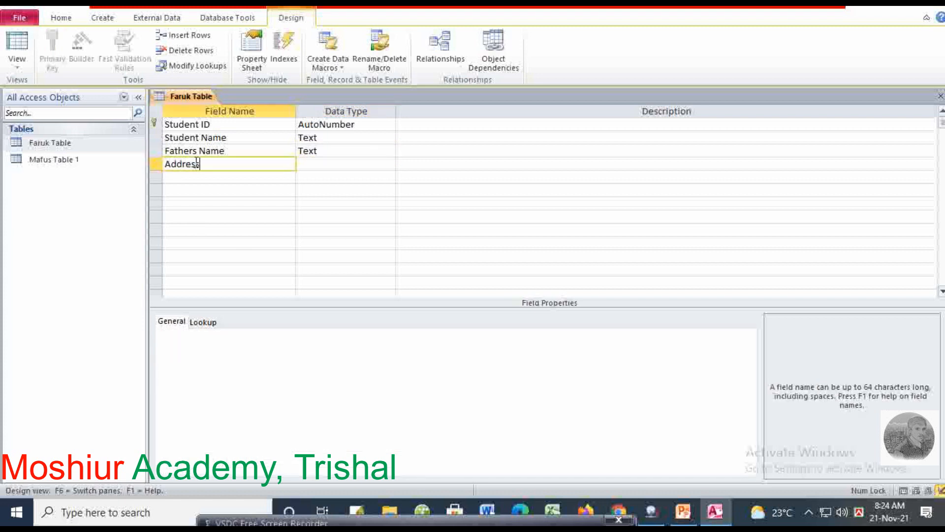
pyautogui.press('Tab')
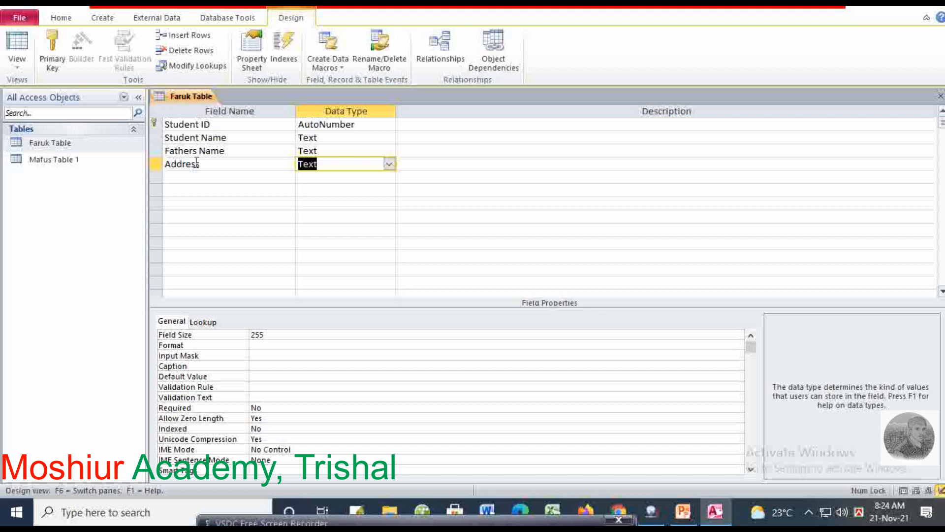
pyautogui.click(389, 164)
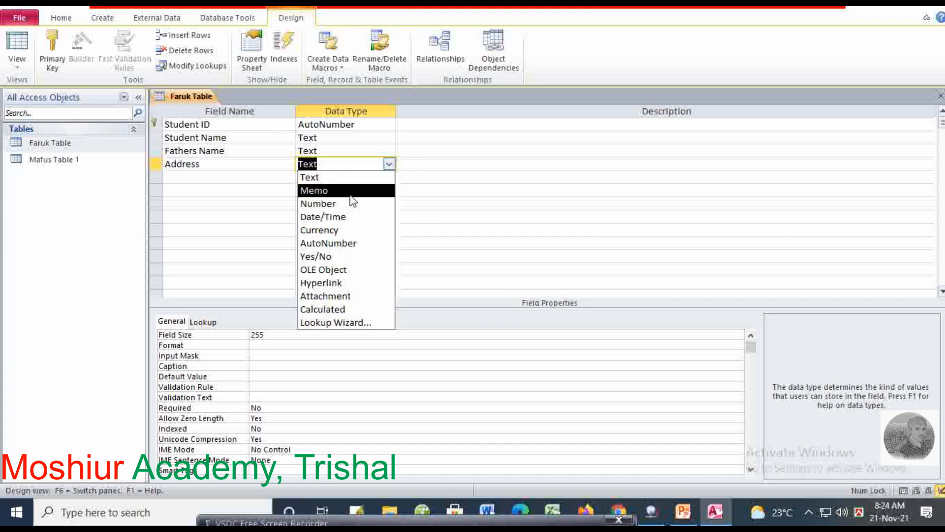
pyautogui.click(351, 196)
# Insert a blank field row above Address
pyautogui.click(197, 177)
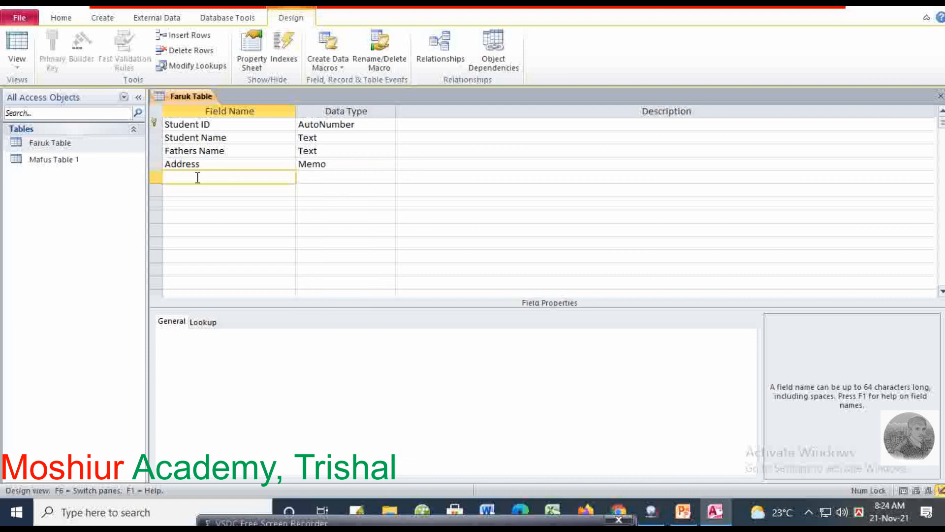
pyautogui.click(217, 164)
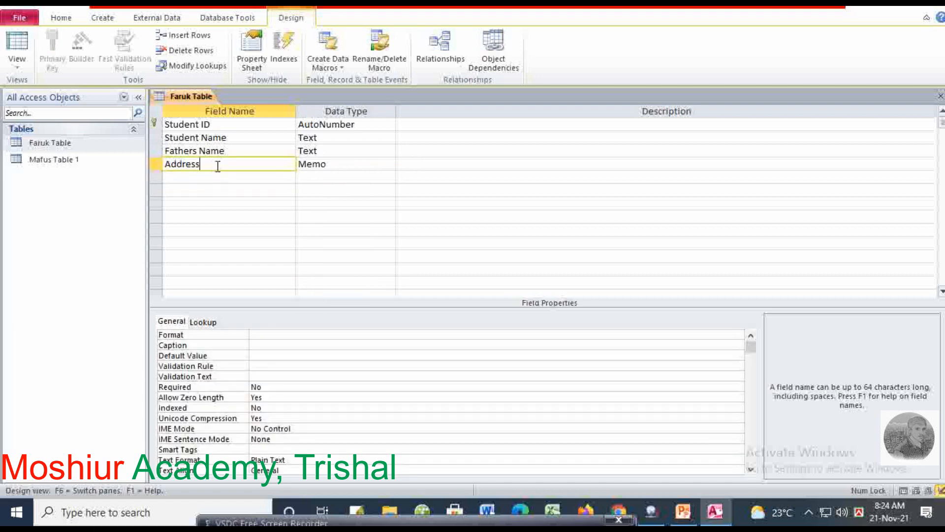
pyautogui.click(180, 34)
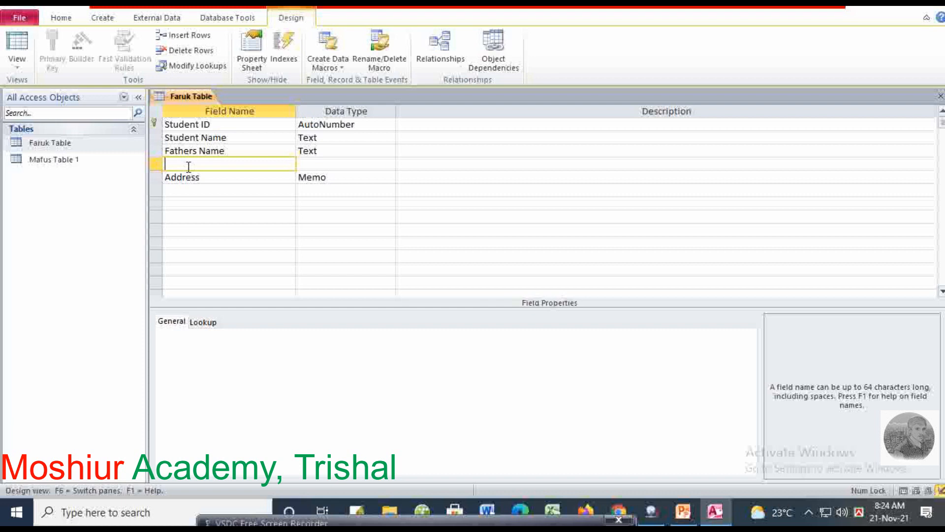
# Name the new row Amount with Currency type, then insert a blank row above it
pyautogui.write('Amount')
pyautogui.press('Tab')
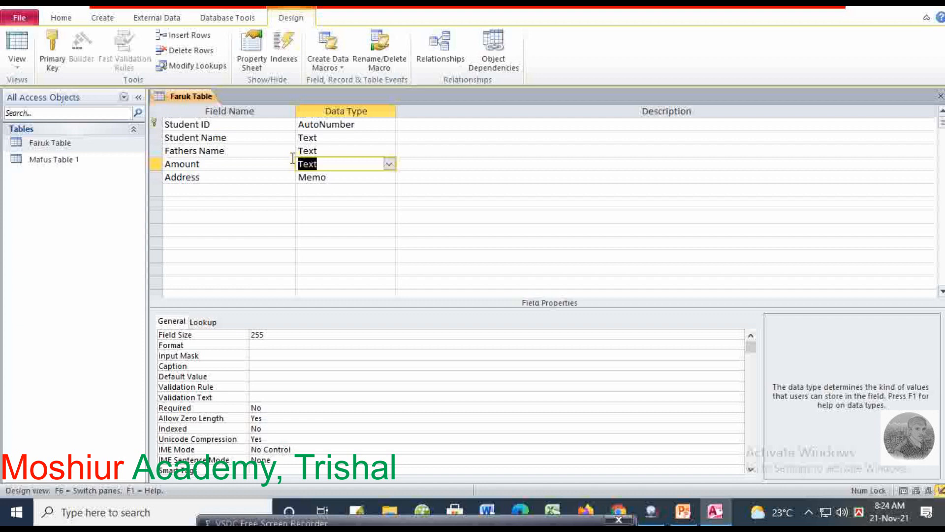
pyautogui.click(389, 165)
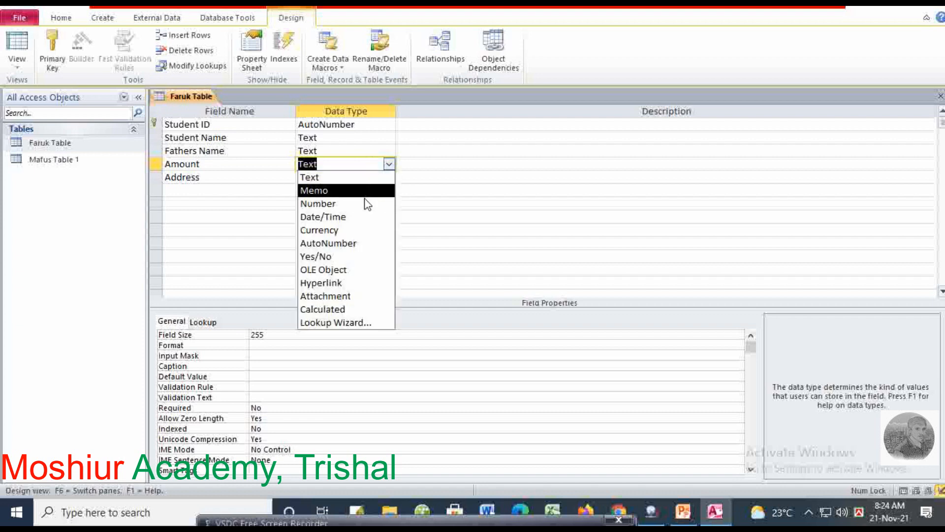
pyautogui.click(325, 230)
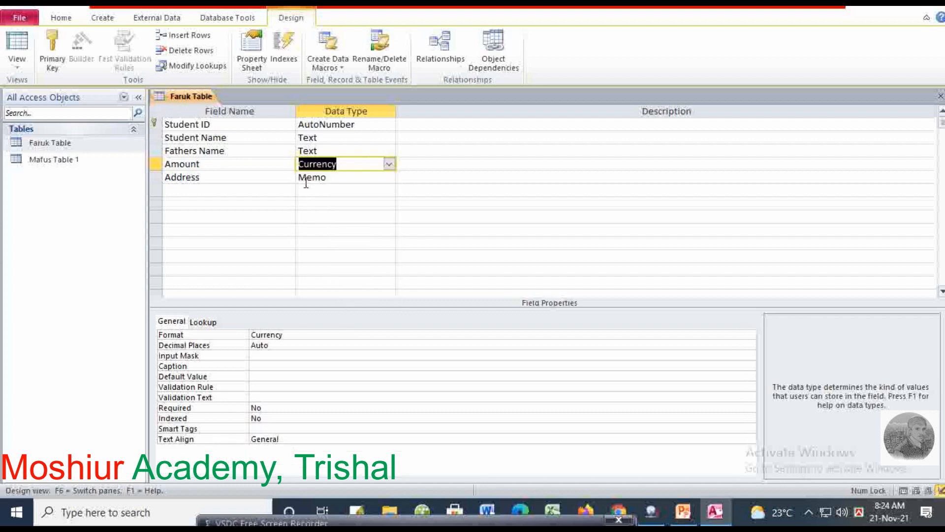
pyautogui.click(209, 165)
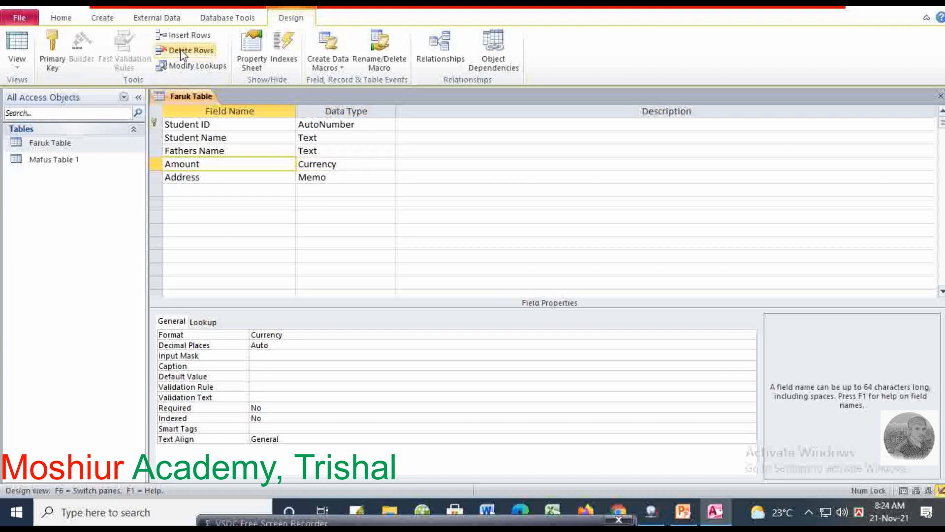
pyautogui.click(187, 35)
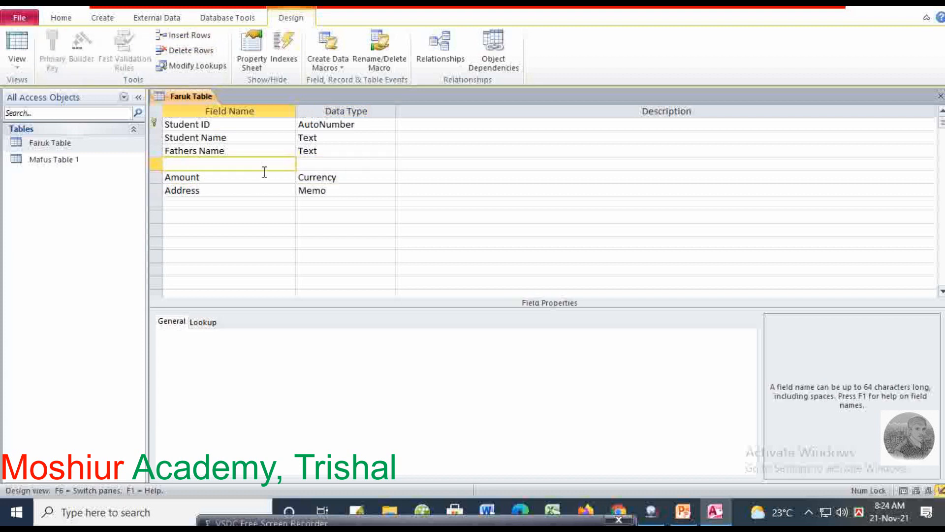
# Enter a Date of birth field with Date/Time type and insert a blank row above it
pyautogui.write('Date of birth')
pyautogui.click(316, 167)
pyautogui.click(389, 165)
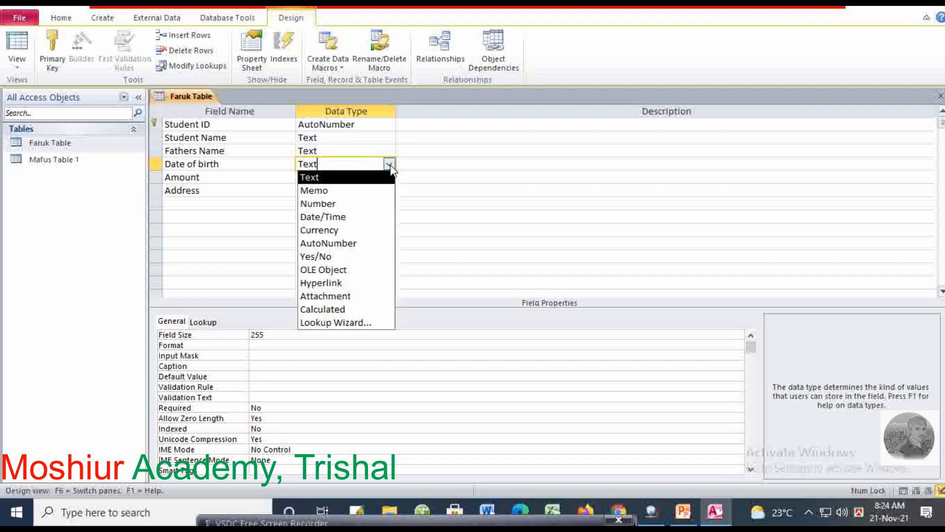
pyautogui.click(354, 220)
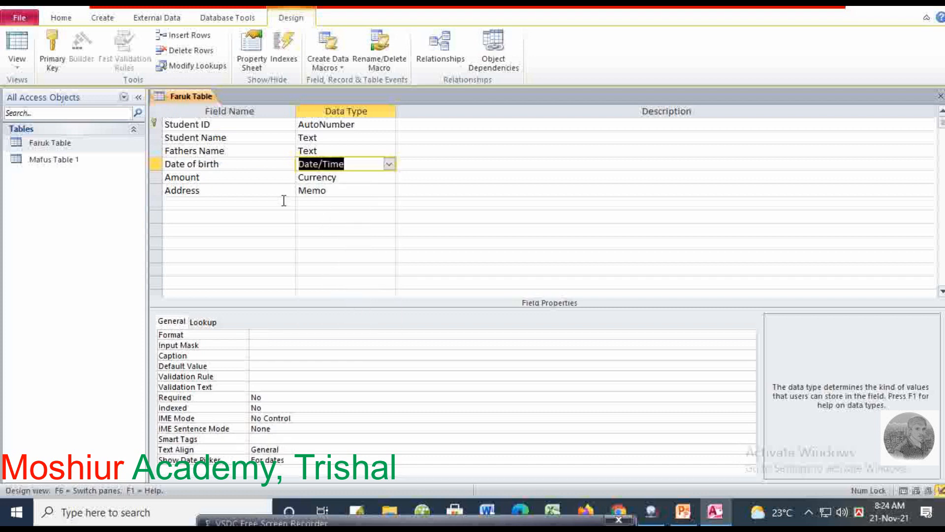
pyautogui.click(195, 167)
pyautogui.click(197, 36)
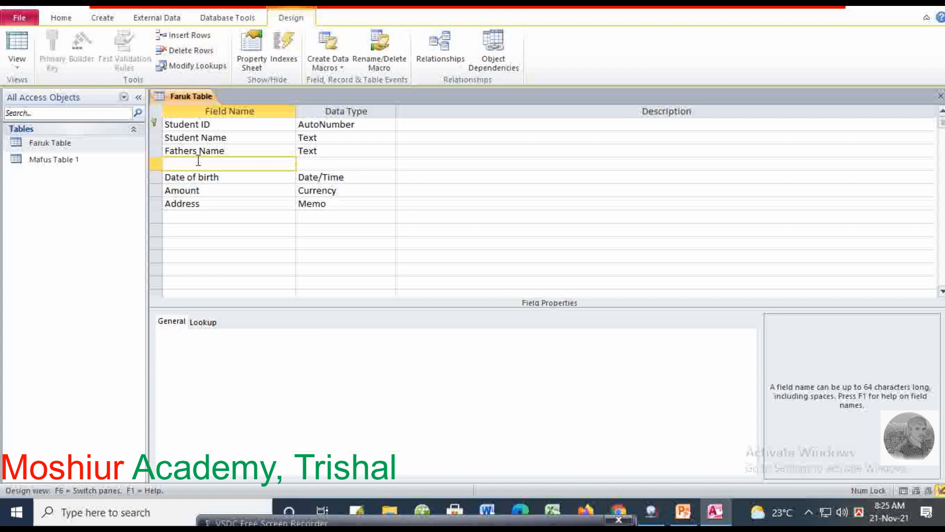
# Delete the empty row, then insert Photo as an OLE Object field above Amount
pyautogui.click(190, 50)
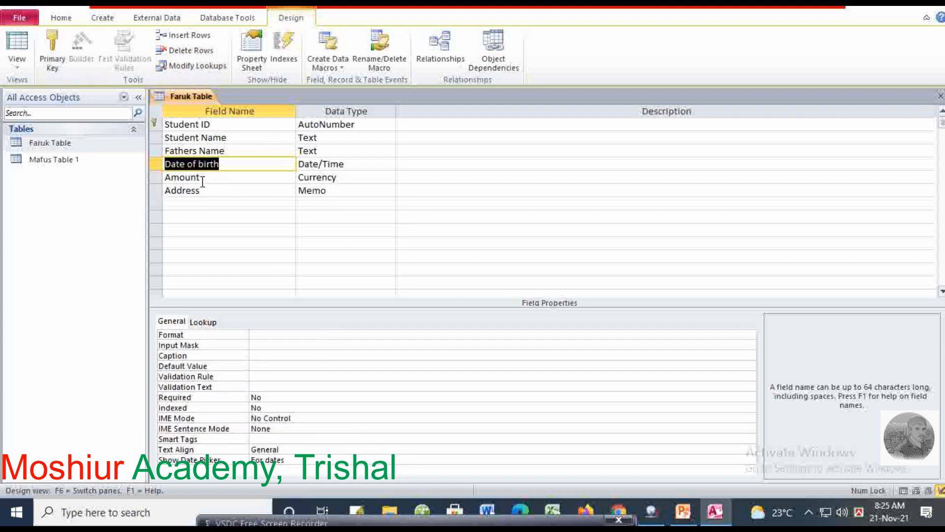
pyautogui.click(200, 178)
pyautogui.click(187, 35)
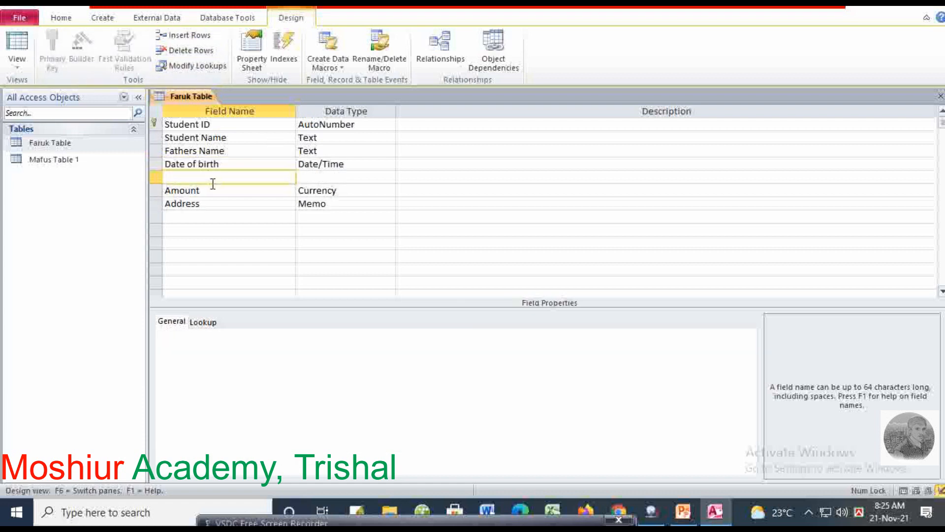
pyautogui.write('Photo')
pyautogui.click(310, 178)
pyautogui.click(389, 178)
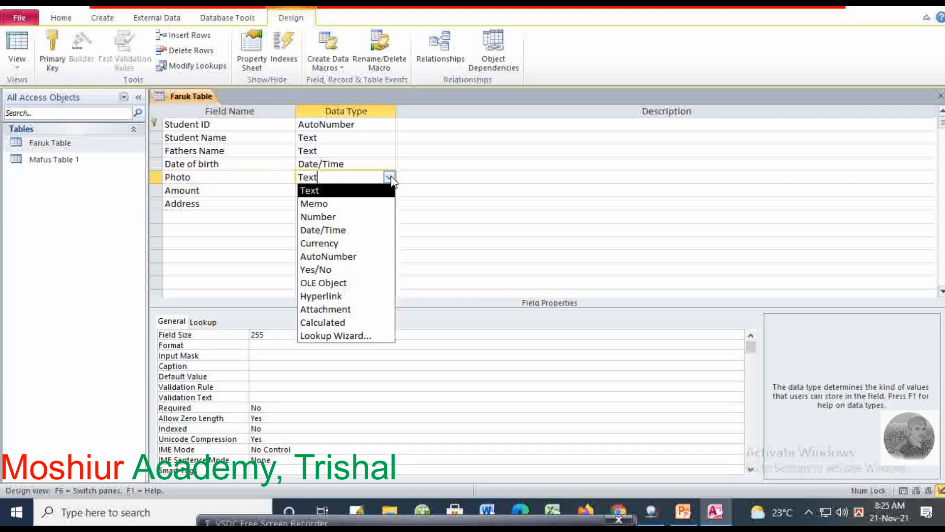
pyautogui.click(323, 283)
# Confirm Amount remains a Currency field and return to the Photo row
pyautogui.click(216, 199)
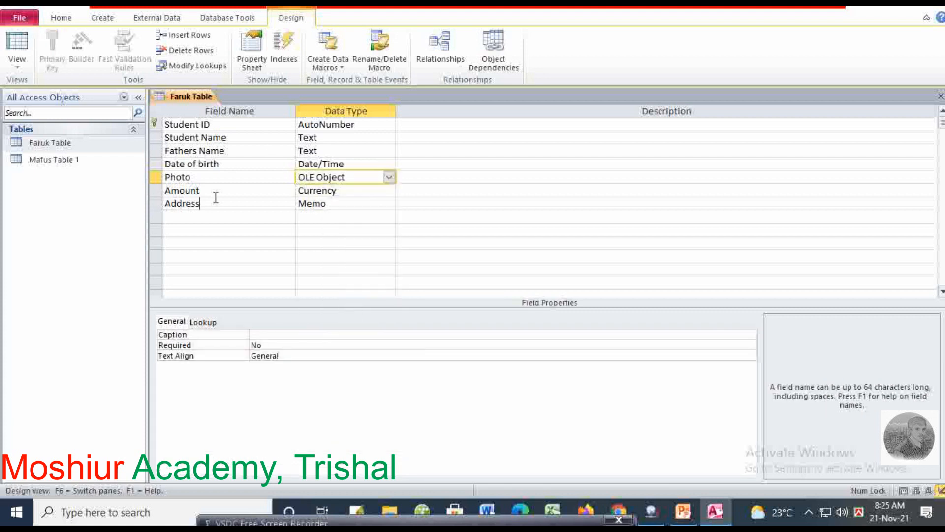
pyautogui.click(213, 190)
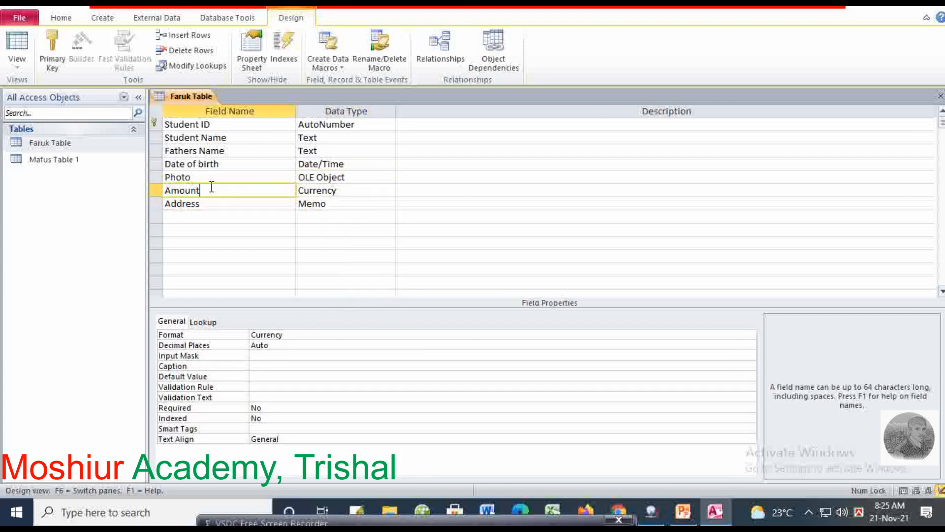
pyautogui.click(339, 191)
pyautogui.click(389, 190)
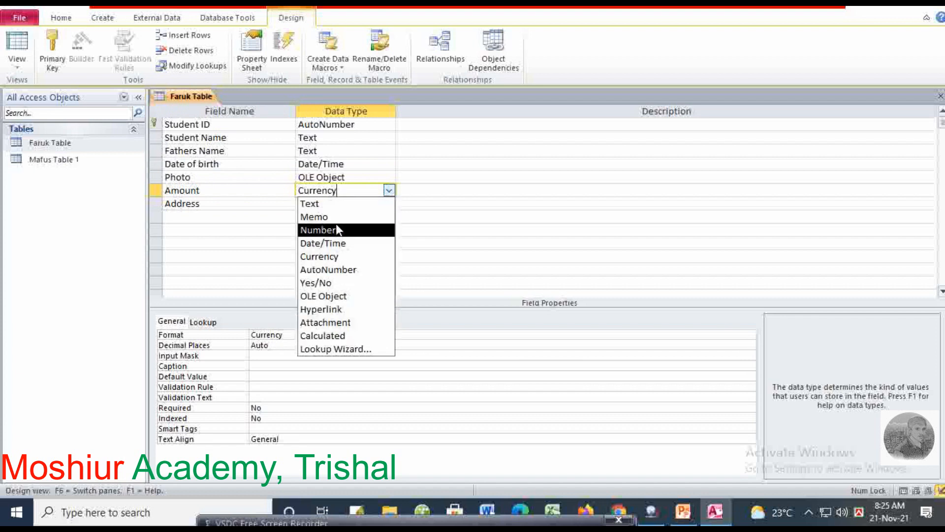
pyautogui.click(197, 191)
pyautogui.click(210, 180)
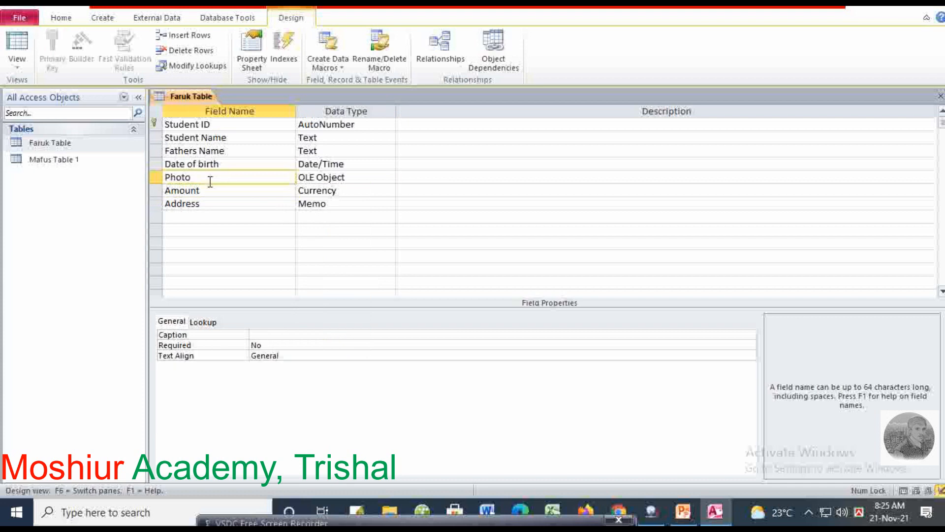
# Insert a Mobile field of type Number above Photo
pyautogui.click(197, 35)
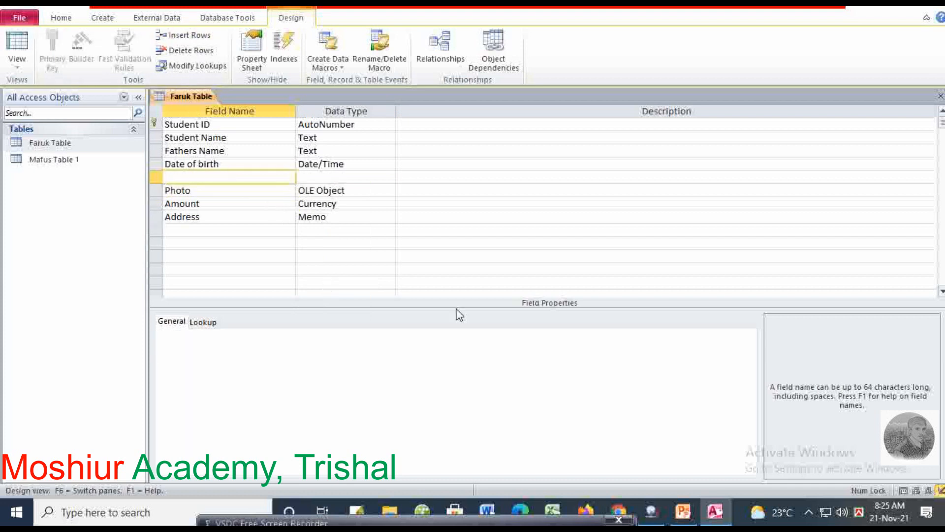
pyautogui.write('Mobile')
pyautogui.click(344, 177)
pyautogui.click(389, 178)
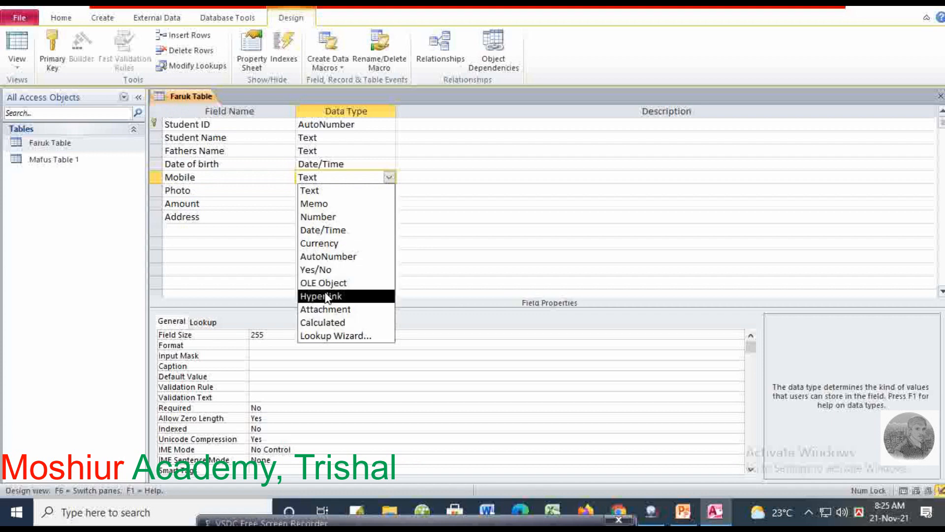
pyautogui.click(334, 218)
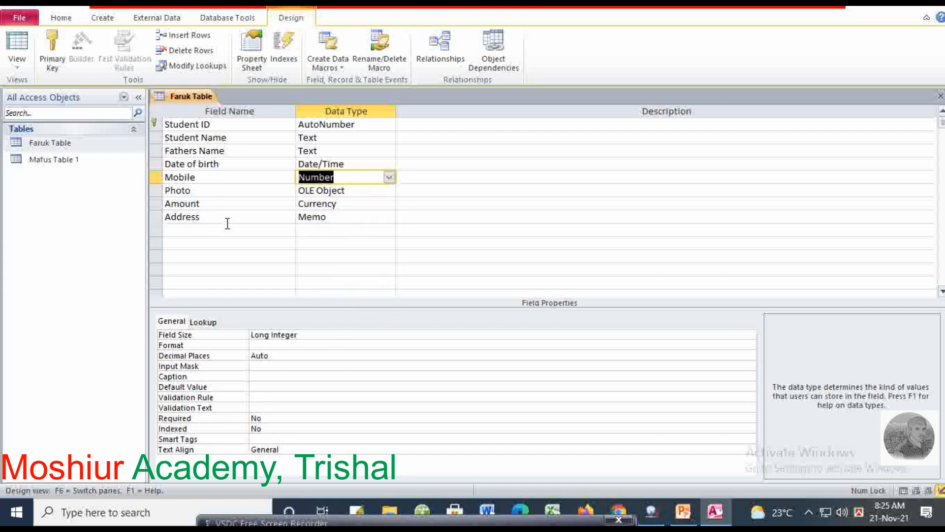
# Reselect the Photo and Address field rows
pyautogui.click(246, 217)
pyautogui.click(209, 195)
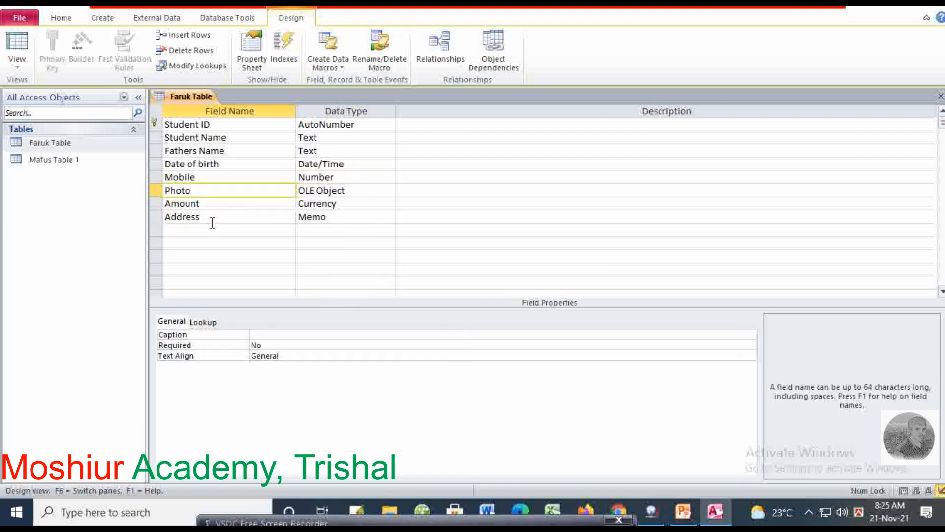
pyautogui.click(211, 218)
# Use Delete Rows on the selected row and move to the empty row beneath Address
pyautogui.click(191, 51)
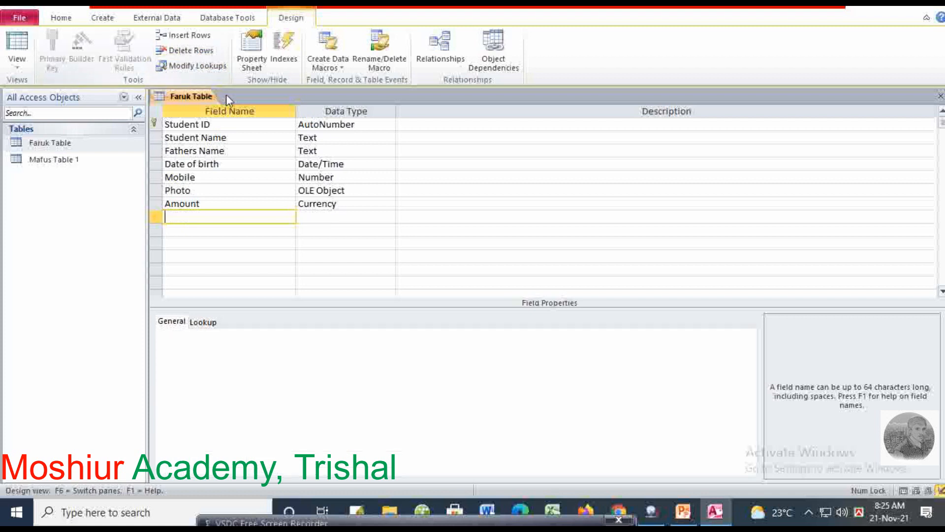
pyautogui.click(197, 190)
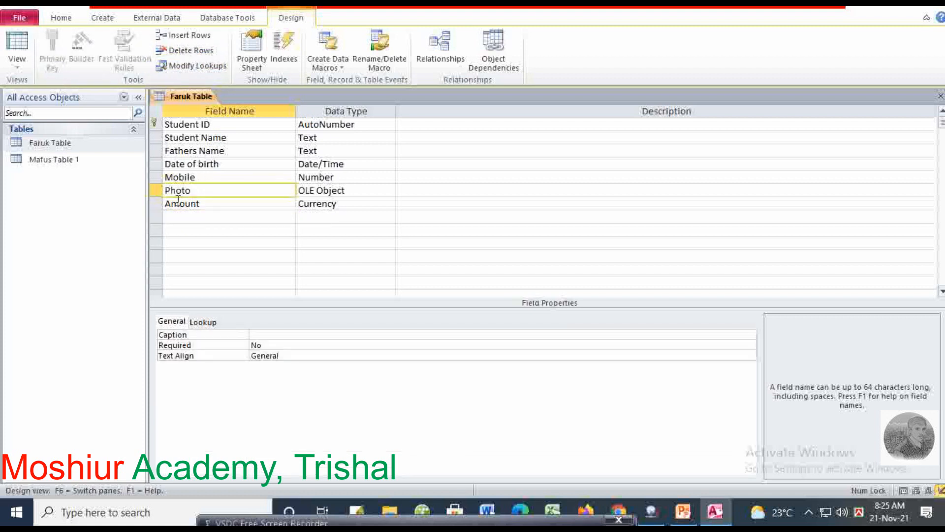
pyautogui.click(207, 204)
pyautogui.click(193, 218)
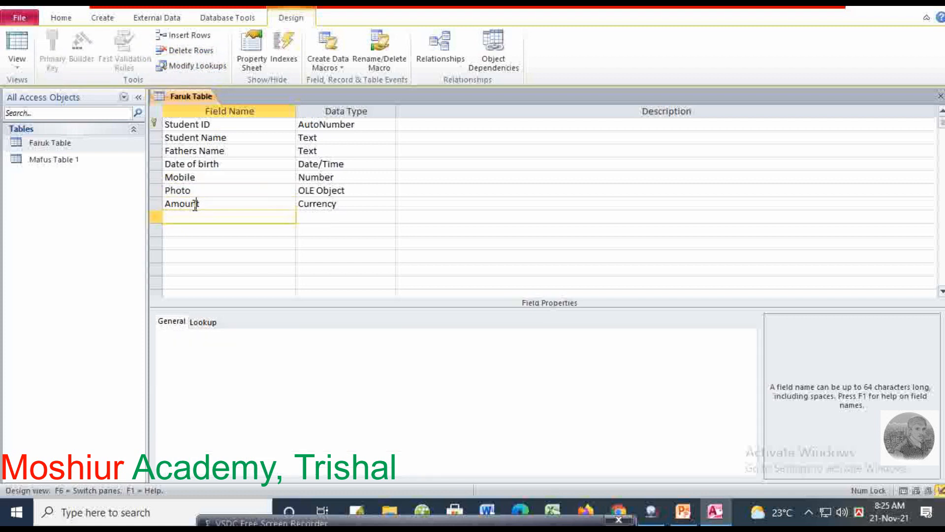
pyautogui.click(196, 204)
pyautogui.click(193, 215)
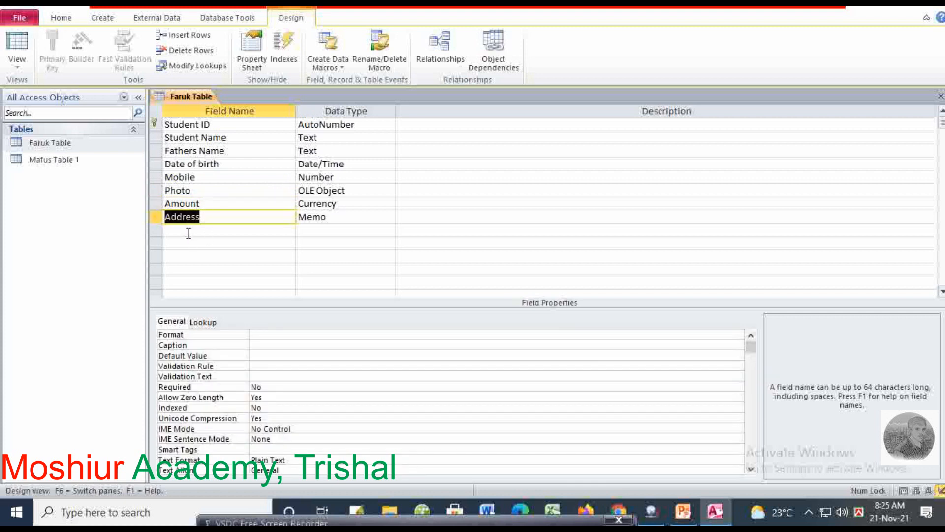
pyautogui.click(189, 232)
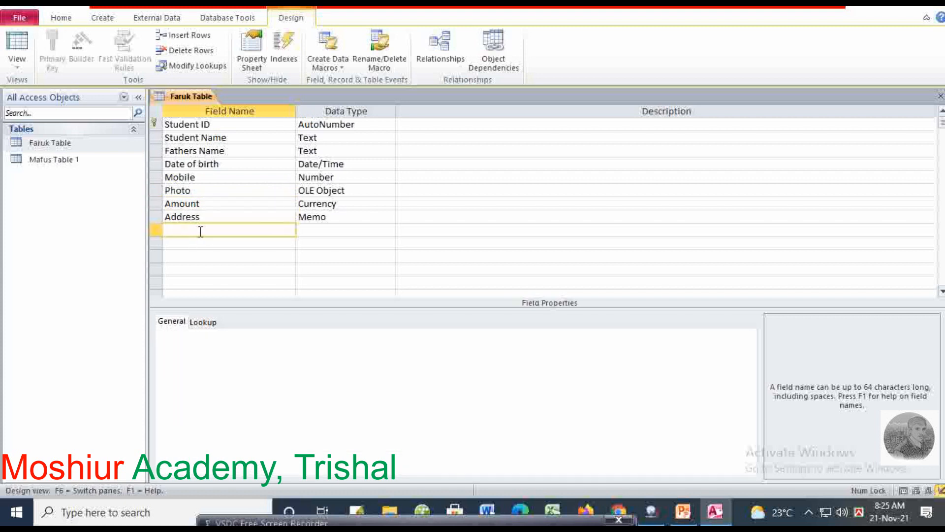
# Add Remark as a Yes/No field and widen the Field Name and Data Type columns
pyautogui.write('Remark')
pyautogui.press('Tab')
pyautogui.click(388, 230)
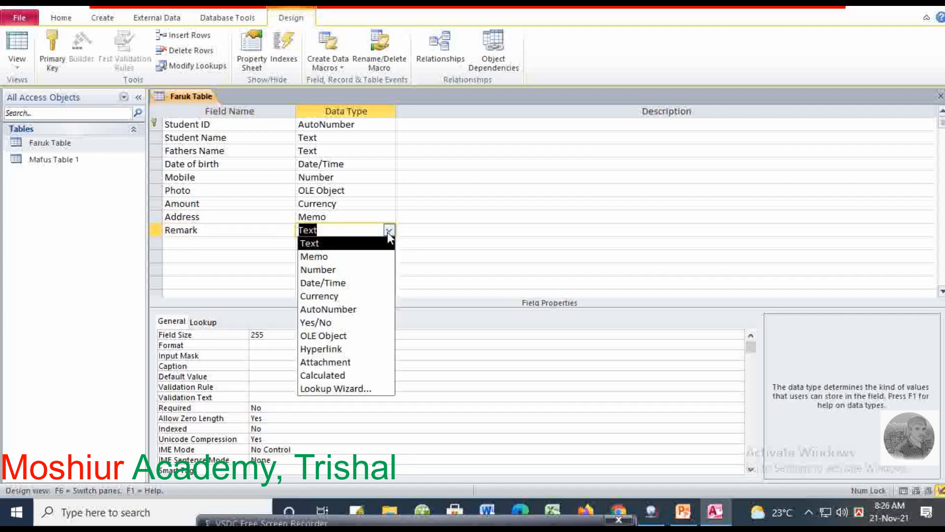
pyautogui.click(348, 325)
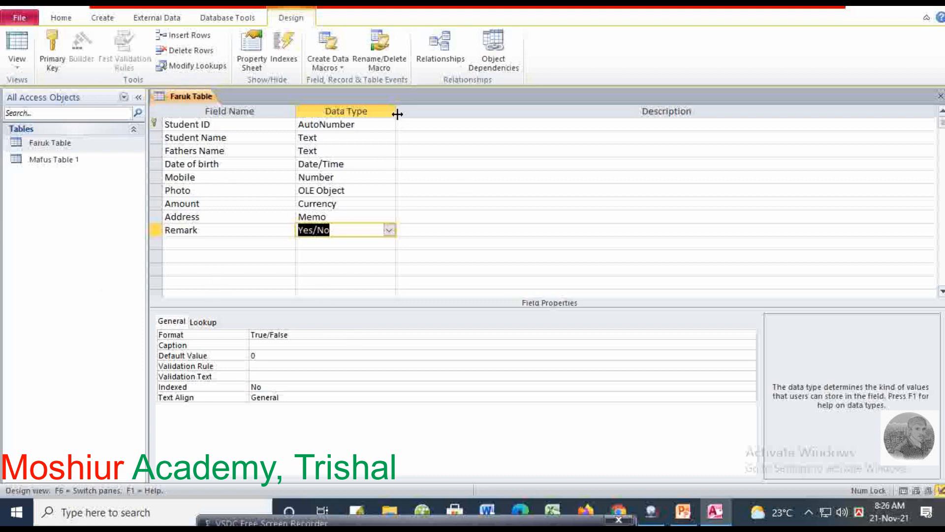
pyautogui.moveTo(396, 113); pyautogui.dragTo(407, 115)
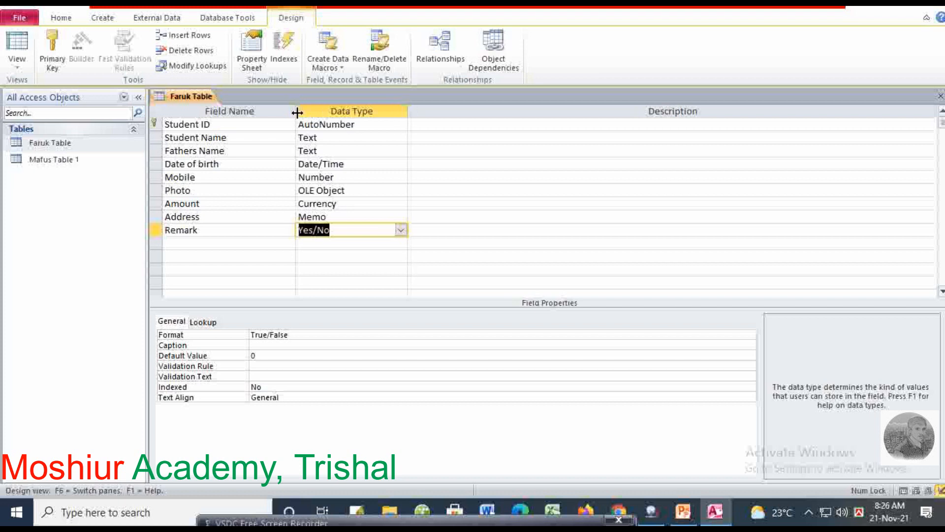
pyautogui.moveTo(297, 112); pyautogui.dragTo(308, 112)
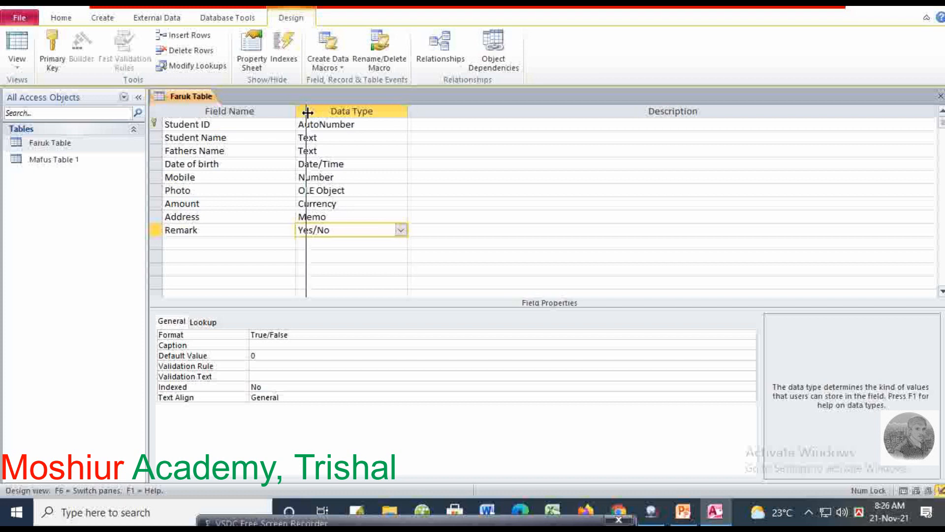
# Switch Faruk Table to datasheet view and widen the Student Name, Fathers Name, Date of birth and Mobile columns
pyautogui.click(21, 67)
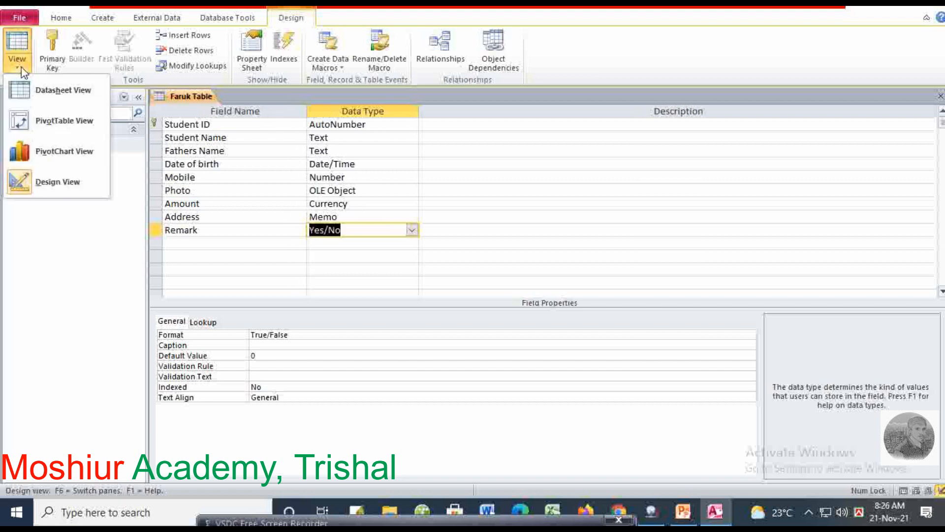
pyautogui.click(71, 91)
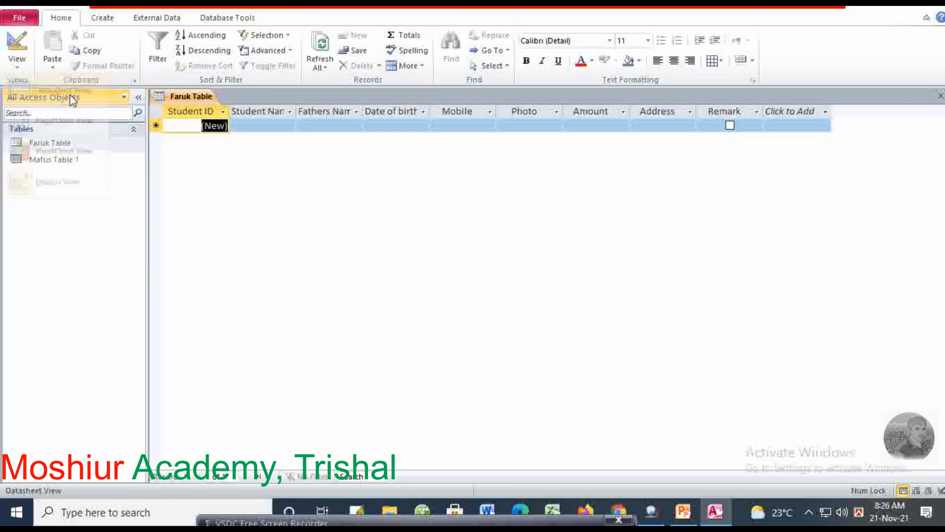
pyautogui.doubleClick(296, 111)
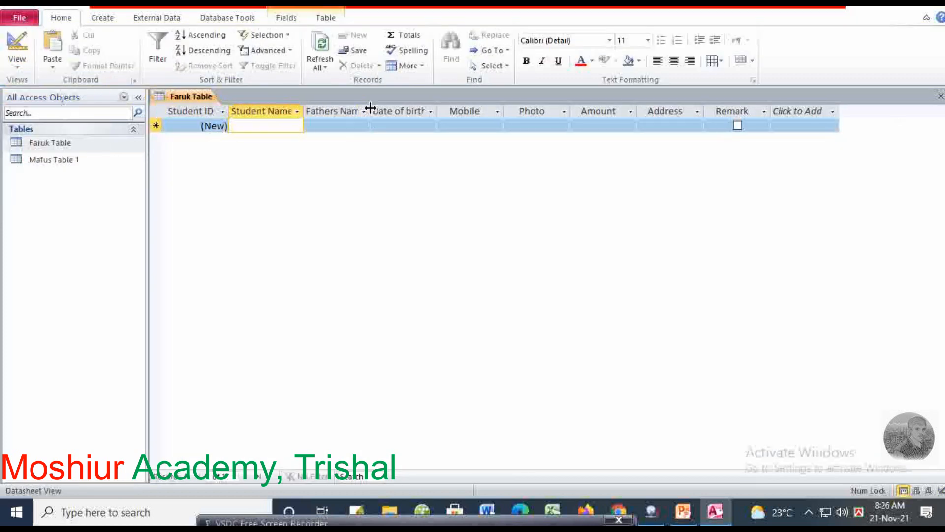
pyautogui.doubleClick(370, 110)
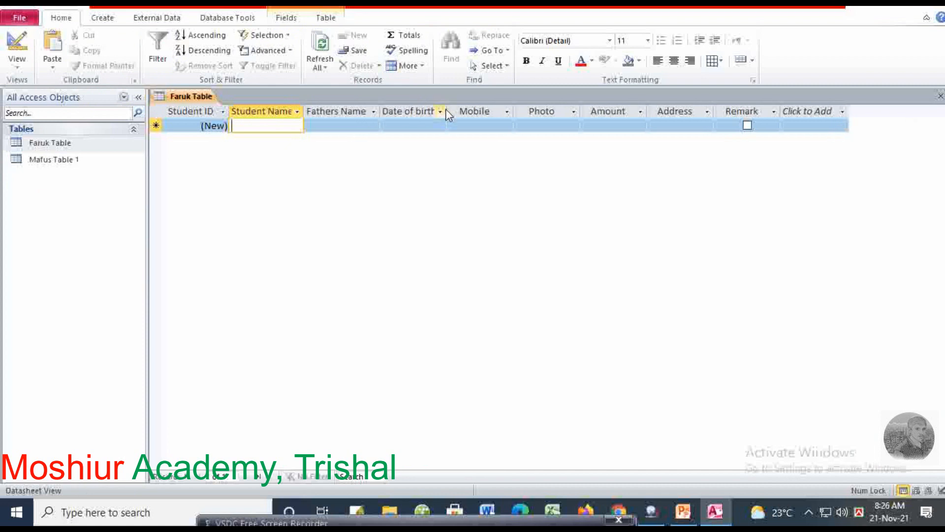
pyautogui.moveTo(446, 111); pyautogui.dragTo(458, 111)
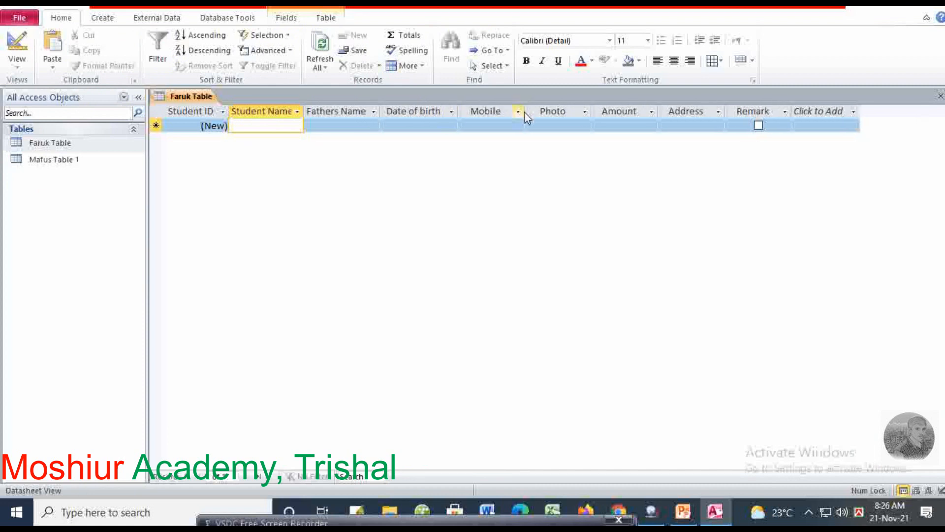
pyautogui.moveTo(527, 106); pyautogui.dragTo(538, 107)
pyautogui.moveTo(603, 111); pyautogui.dragTo(604, 112)
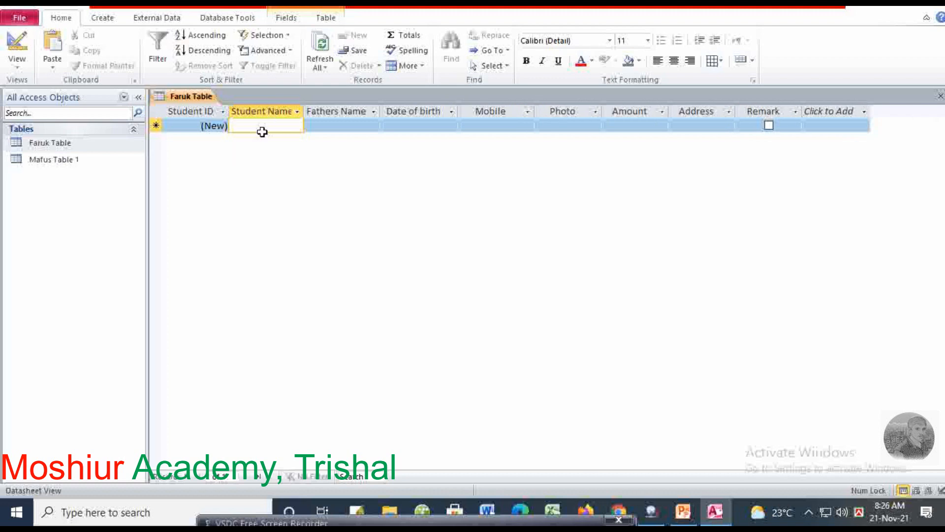
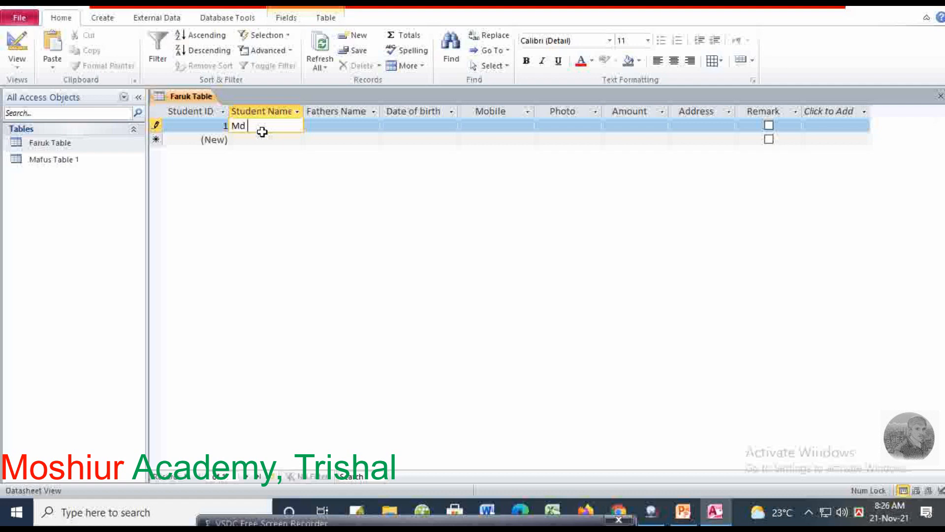
pyautogui.press('Tab')
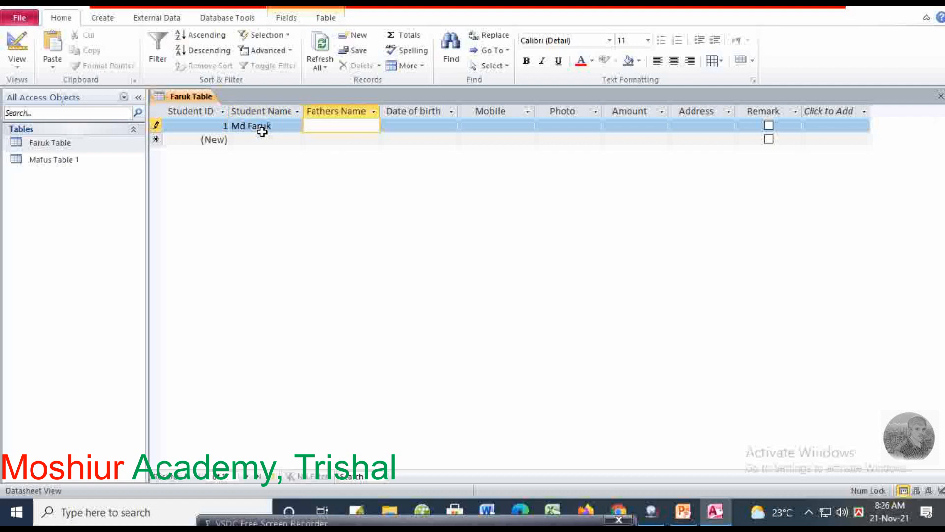
pyautogui.write('Jamal')
pyautogui.press('Tab')
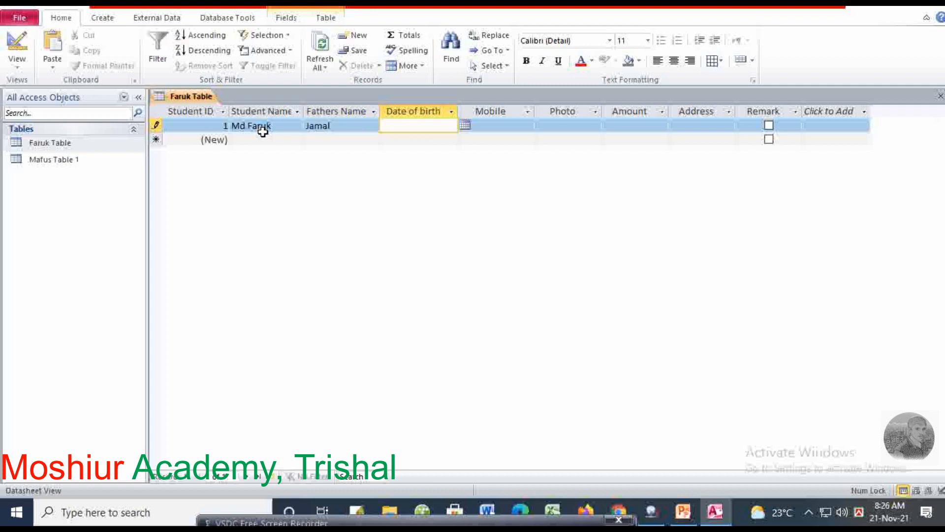
pyautogui.click(466, 126)
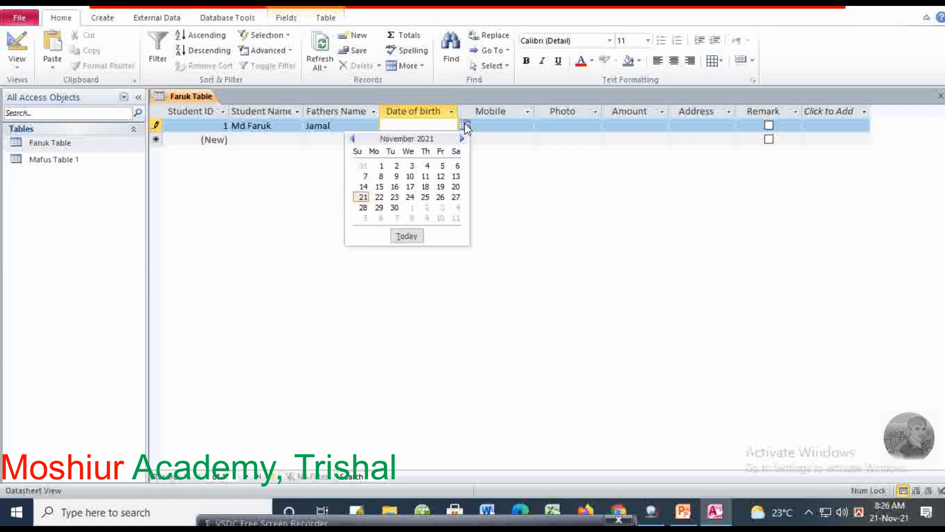
pyautogui.click(353, 139)
pyautogui.click(352, 139)
pyautogui.click(353, 139)
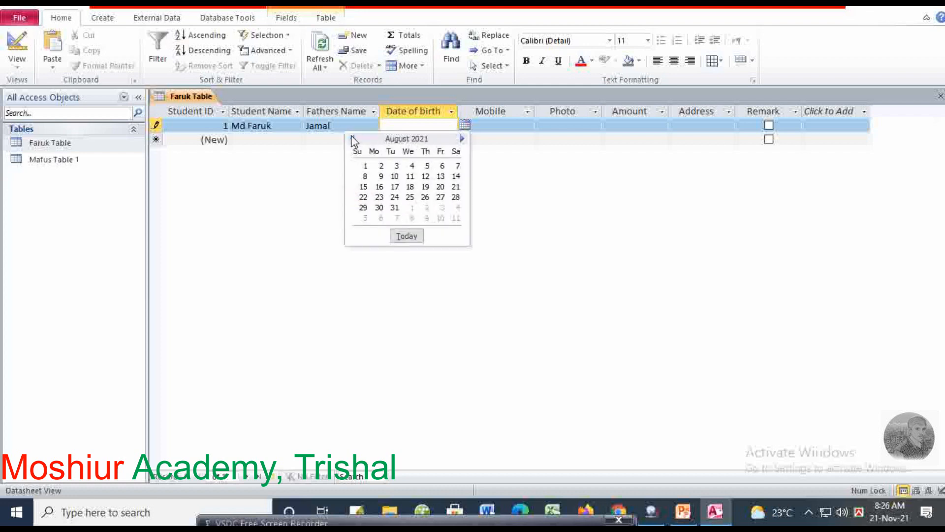
pyautogui.click(352, 139)
pyautogui.click(353, 139)
pyautogui.click(352, 138)
pyautogui.click(353, 139)
pyautogui.click(352, 139)
pyautogui.click(407, 125)
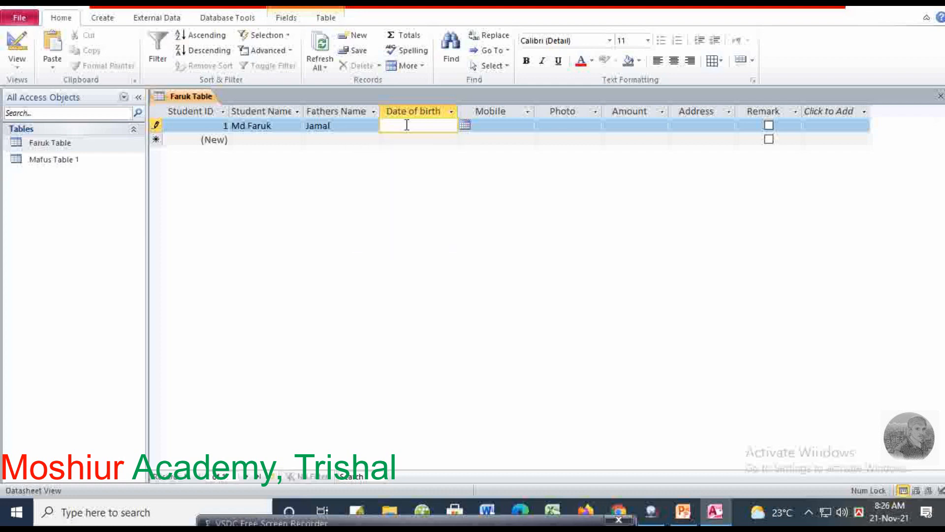
pyautogui.write('14/12/2000')
pyautogui.press('Tab')
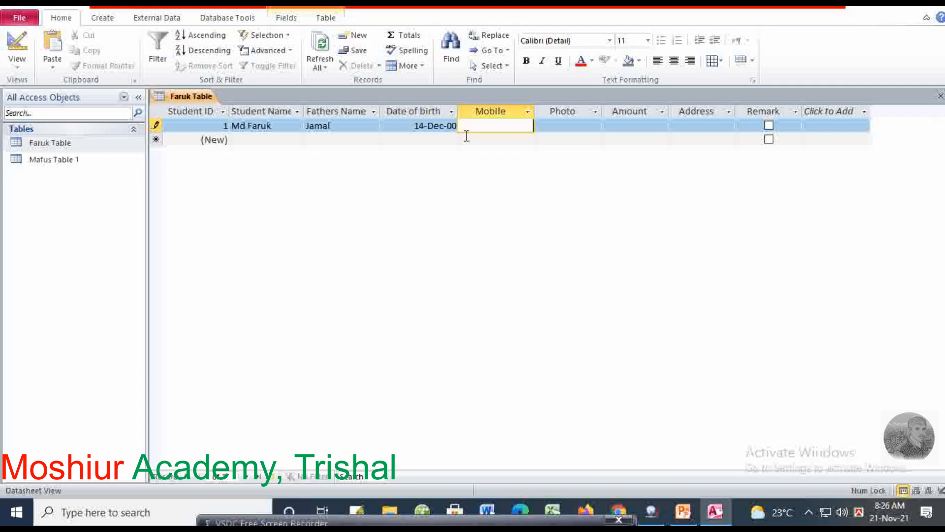
# Fill in the mobile number, amount 25000 and the student's address, then move to a new record
pyautogui.press('Tab')
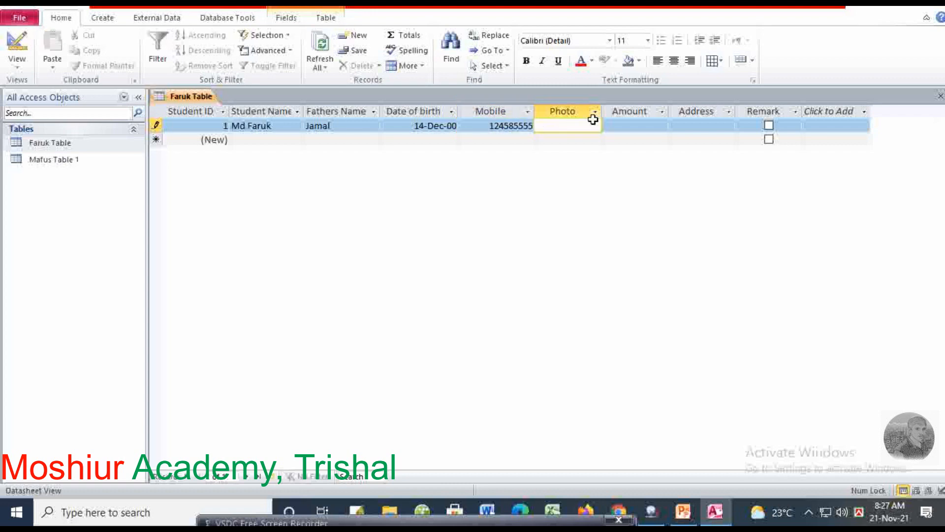
pyautogui.click(629, 126)
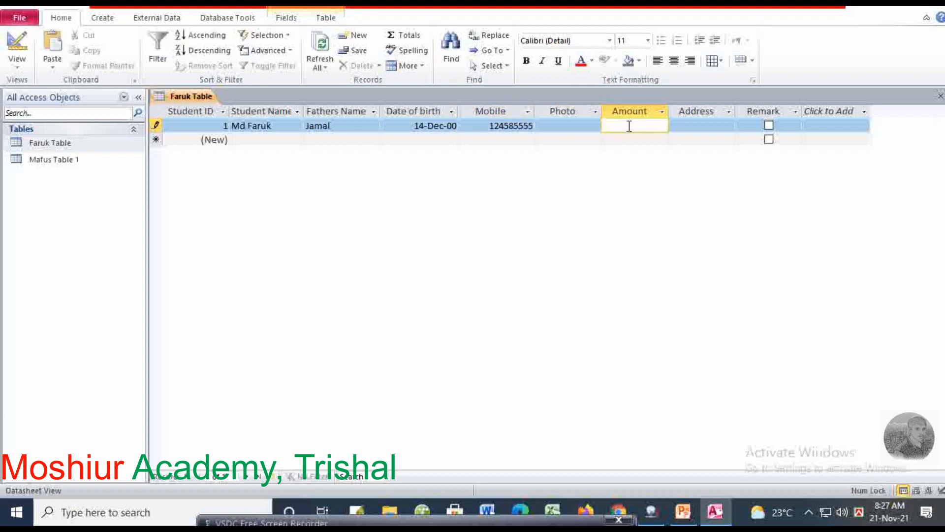
pyautogui.write('25000')
pyautogui.press('Tab')
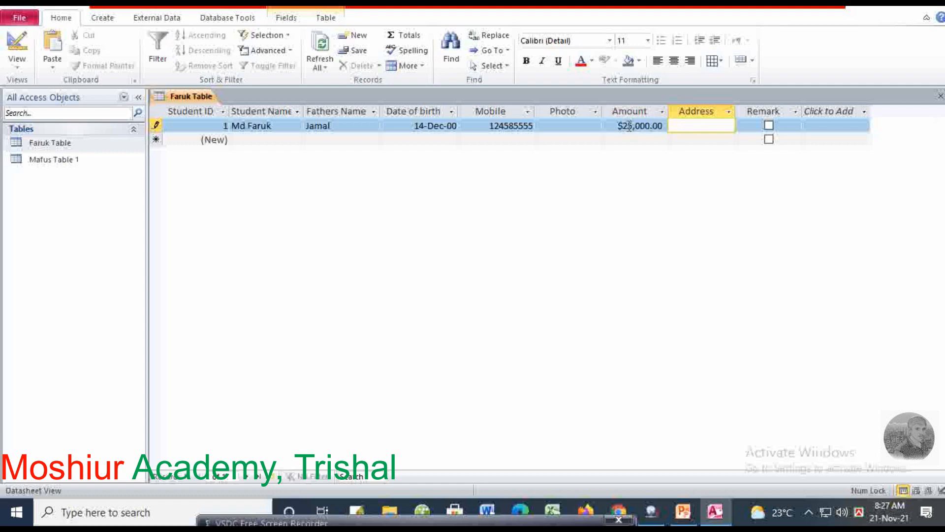
pyautogui.write('32*/')
pyautogui.press('BackSpace')
pyautogui.press('BackSpace')
pyautogui.write('/A, Tr')
pyautogui.write('Ba')
pyautogui.press('Left')
pyautogui.press('Left')
pyautogui.press('Left')
pyautogui.press('Left')
pyautogui.press('Left')
pyautogui.press('Left')
pyautogui.press('Left')
pyautogui.press('Left')
pyautogui.press('Left')
pyautogui.press('Left')
pyautogui.press('Left')
pyautogui.press('Left')
pyautogui.press('Left')
pyautogui.press('Left')
pyautogui.press('Left')
pyautogui.press('Left')
pyautogui.press('Left')
pyautogui.press('Left')
pyautogui.press('Left')
pyautogui.press('Left')
pyautogui.click(686, 129)
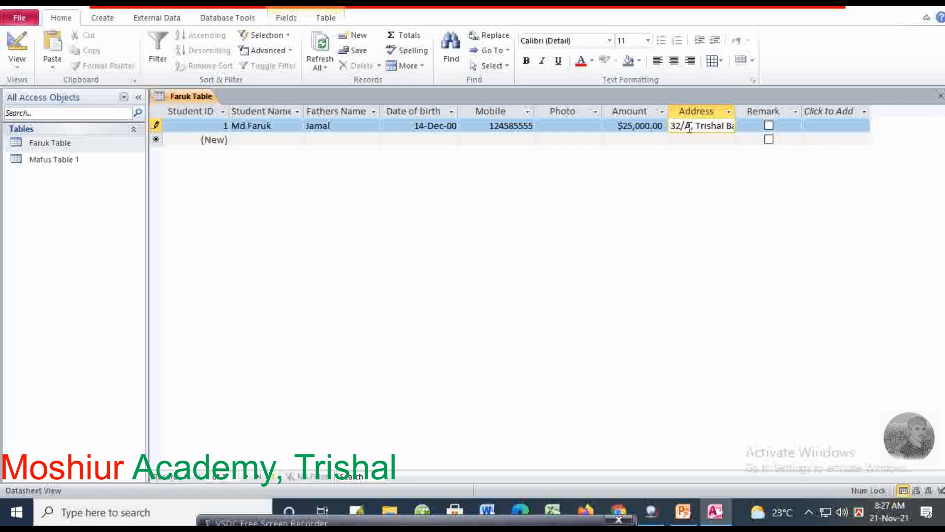
pyautogui.click(567, 128)
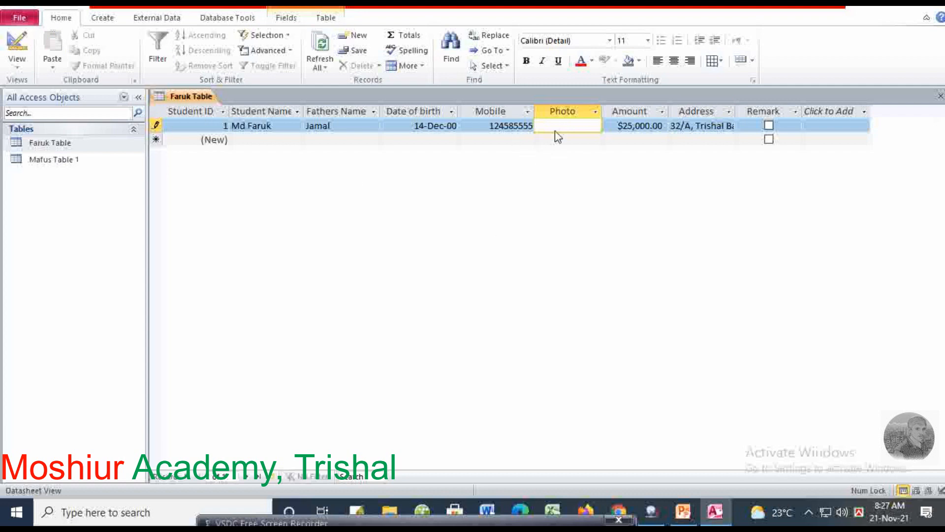
pyautogui.click(260, 141)
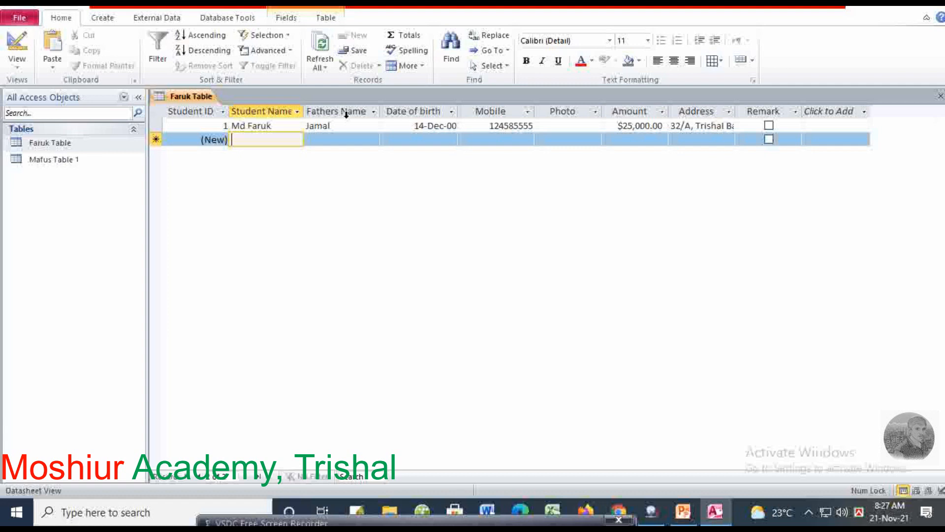
pyautogui.click(320, 139)
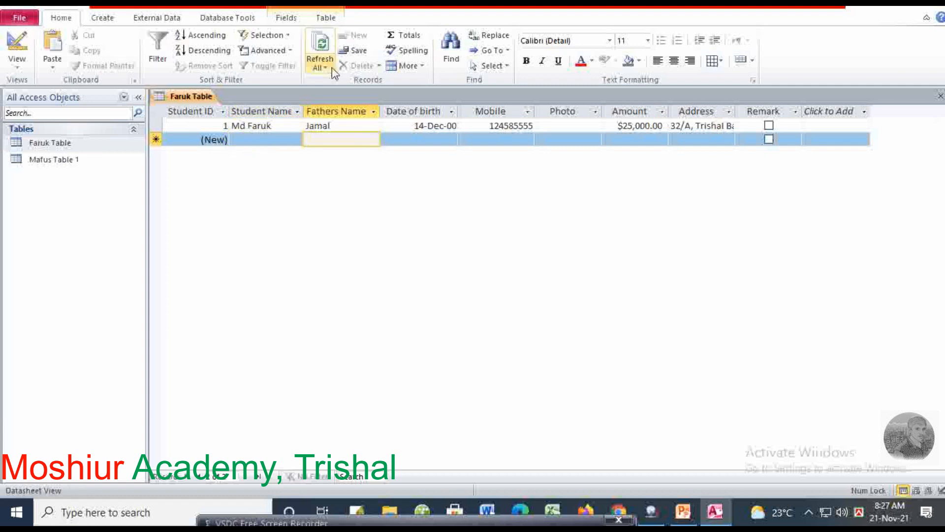
# Close the datasheet and Access, then reopen January to June 2021 bach from Documents
pyautogui.hotkey('ctrl', 'w')
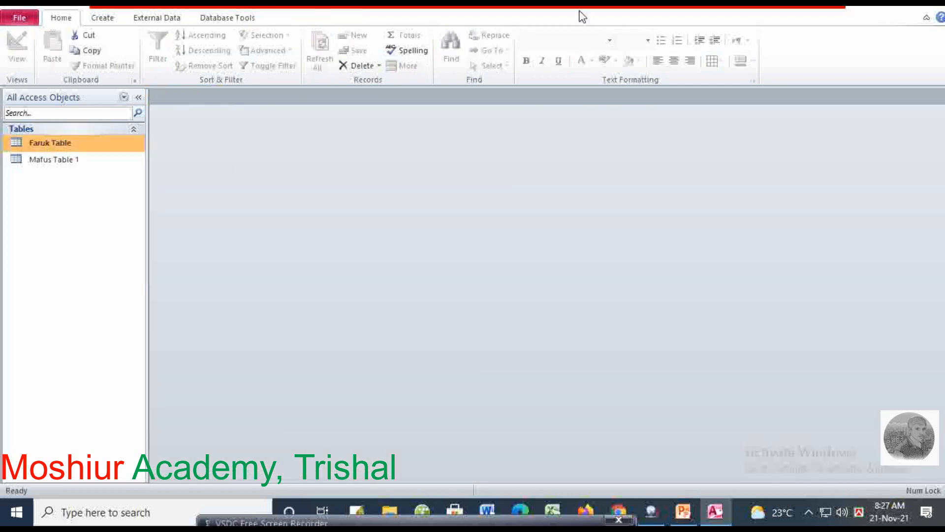
pyautogui.click(927, 4)
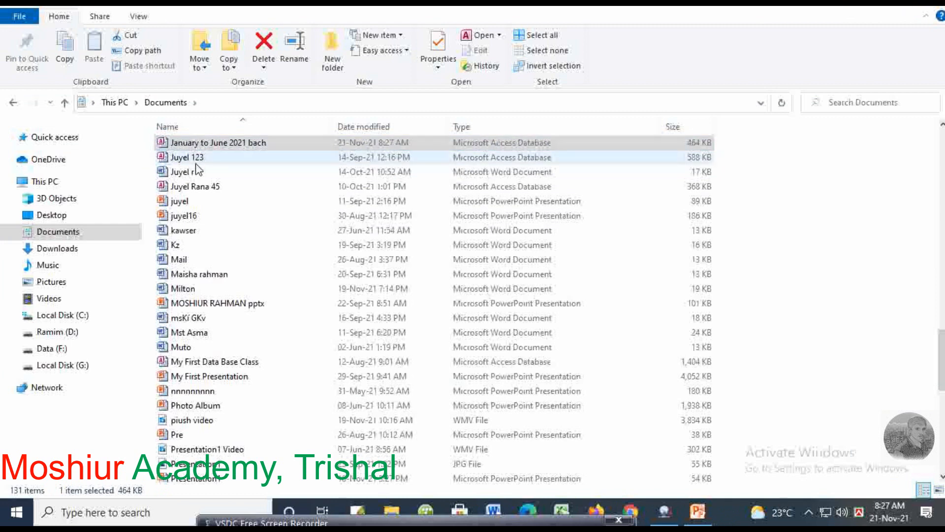
pyautogui.click(226, 145)
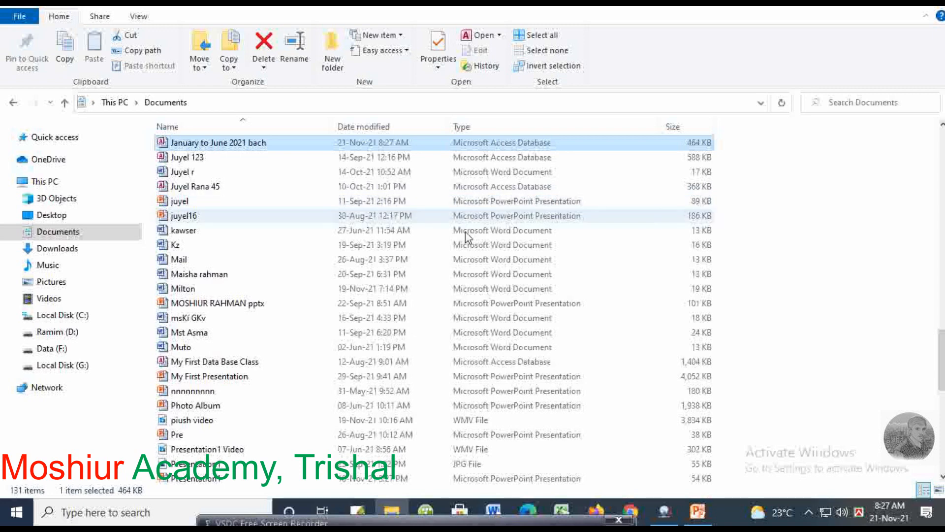
pyautogui.doubleClick(202, 149)
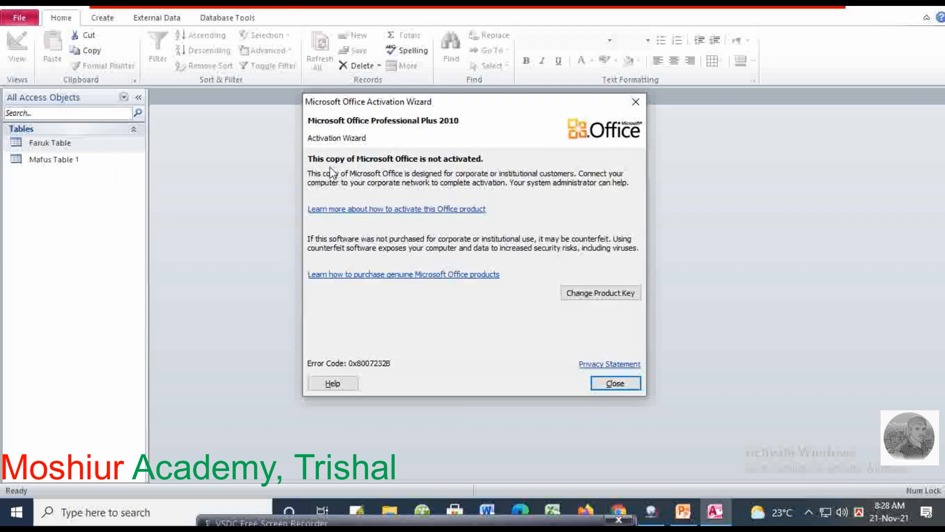
# Dismiss the activation notice and open Mafus Table 1 and Faruk Table
pyautogui.click(612, 383)
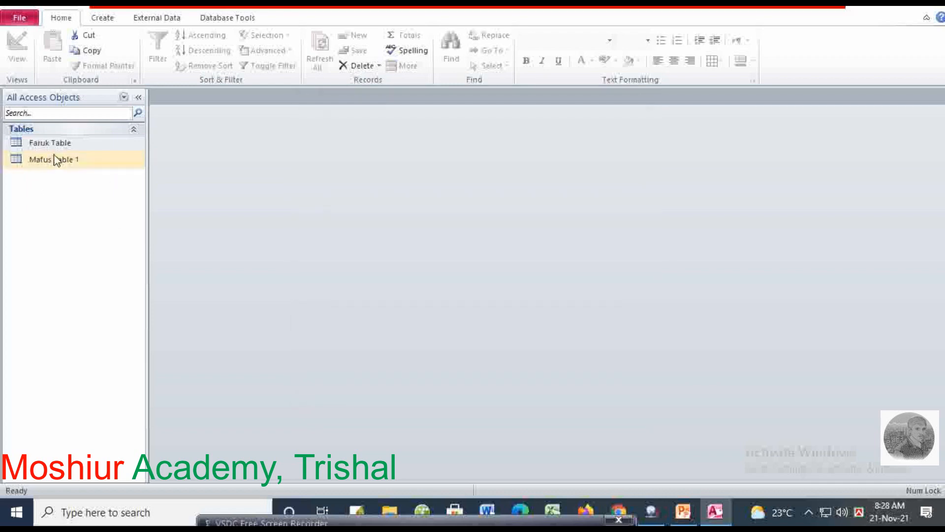
pyautogui.doubleClick(55, 155)
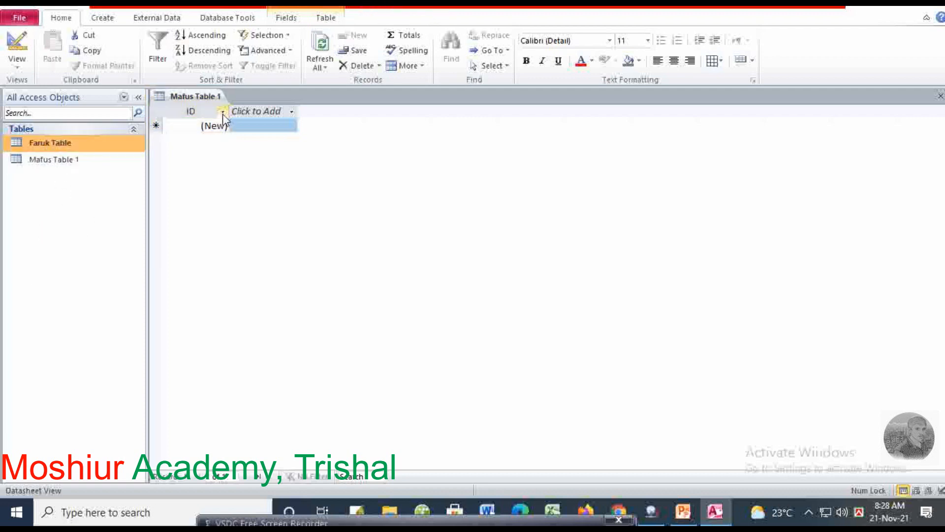
pyautogui.click(37, 160)
pyautogui.doubleClick(45, 143)
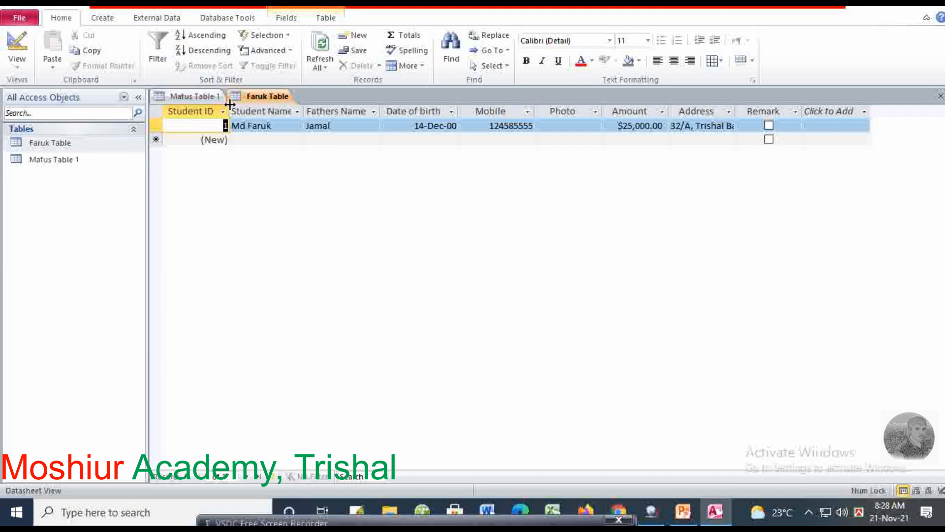
# Check the saved record's name, birth date, mobile and $25,000.00 amount values
pyautogui.click(237, 126)
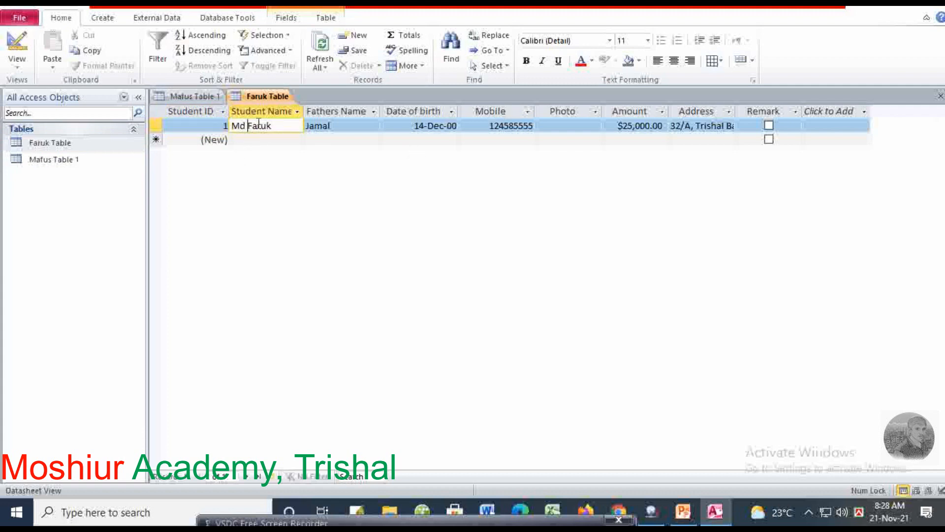
pyautogui.click(343, 128)
pyautogui.click(499, 126)
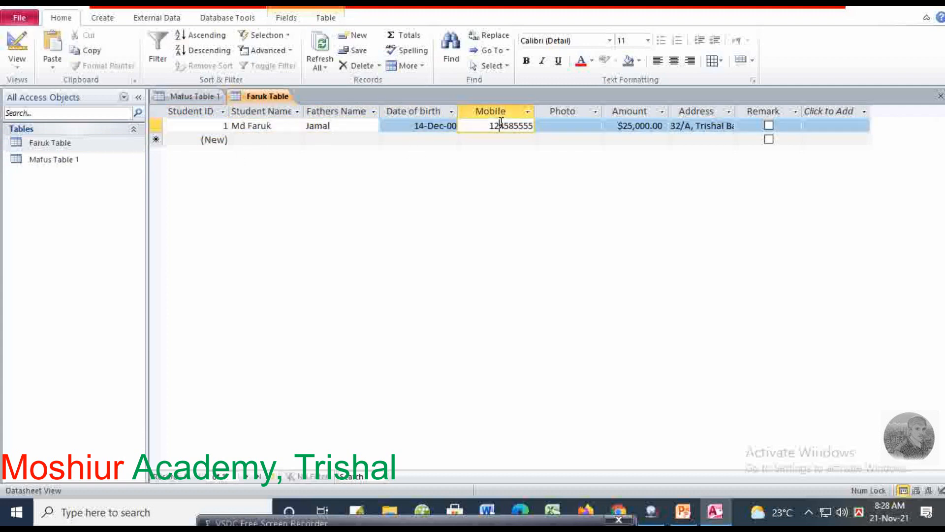
pyautogui.click(397, 124)
pyautogui.click(489, 126)
pyautogui.click(643, 128)
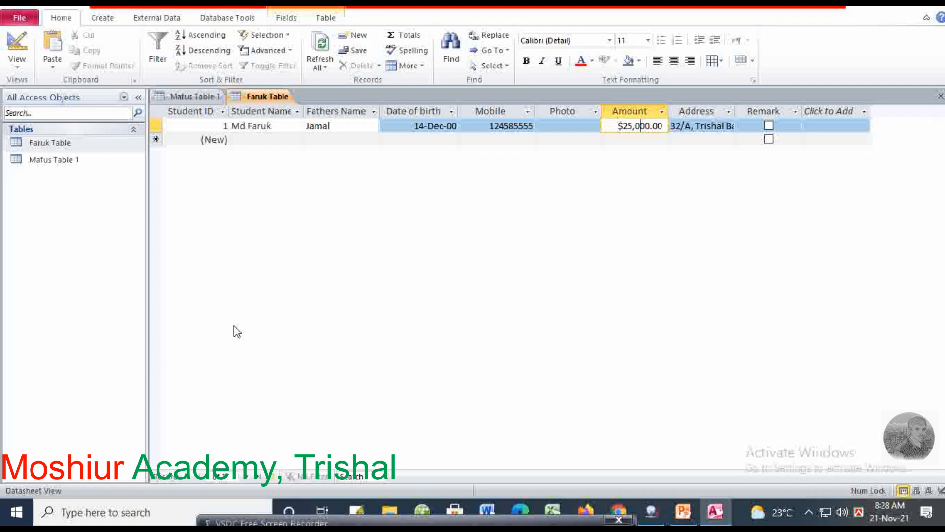
pyautogui.click(105, 20)
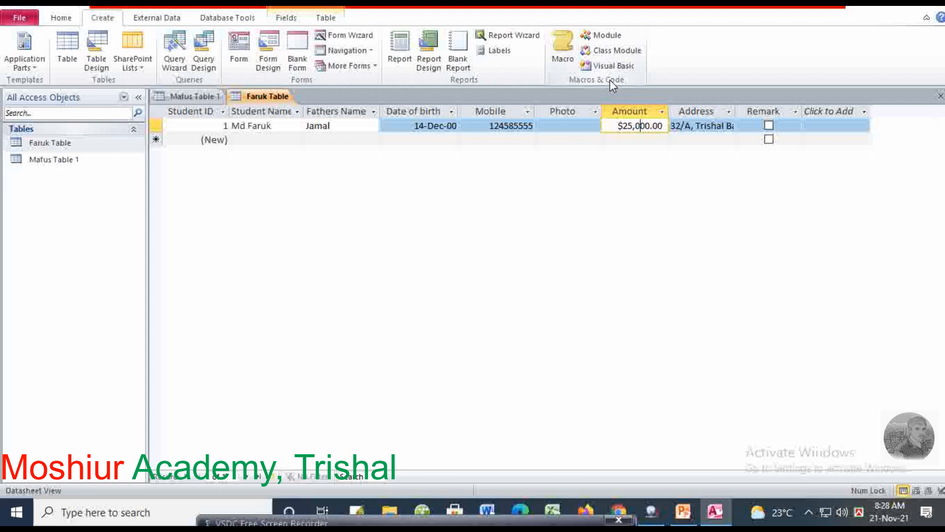
# Switch Faruk Table to Design View from the Home tab's View menu
pyautogui.click(141, 20)
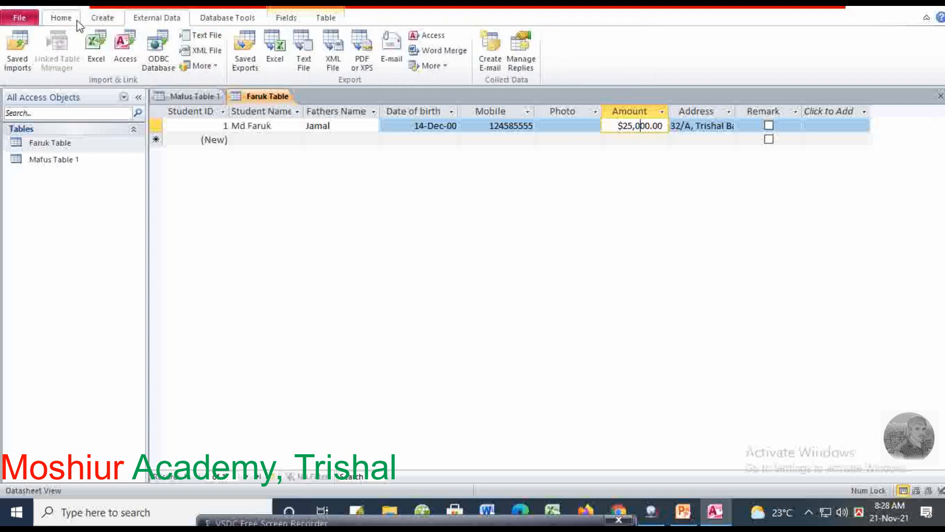
pyautogui.click(64, 18)
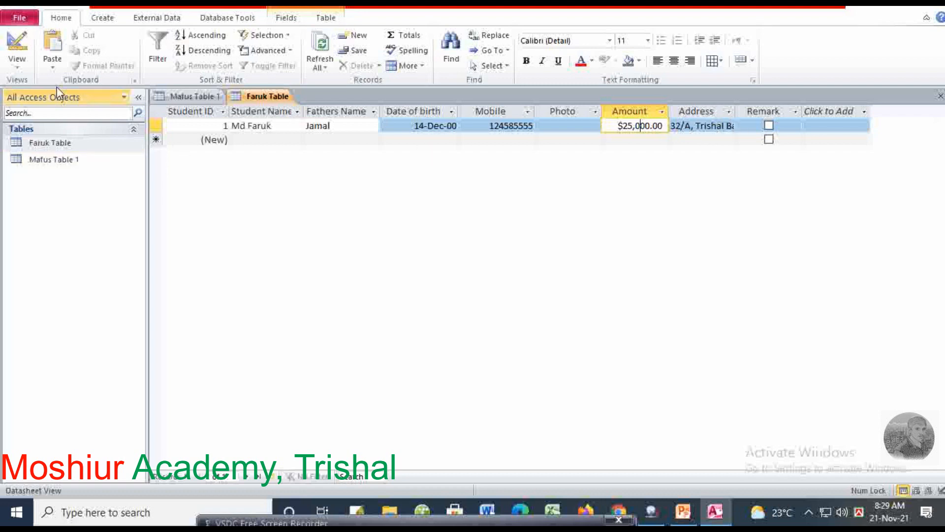
pyautogui.click(17, 63)
pyautogui.click(58, 182)
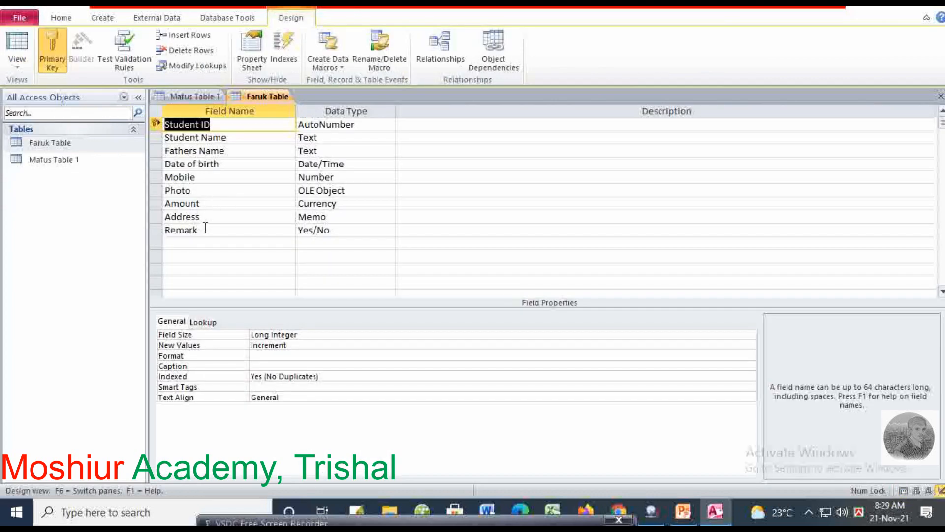
# Insert a Blood Group row above Remark and keep its data type as Text
pyautogui.click(198, 230)
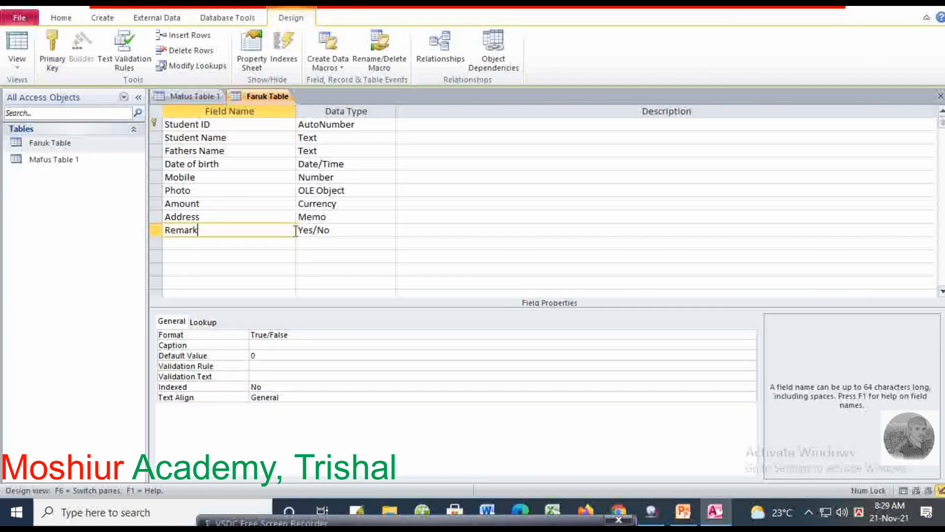
pyautogui.click(182, 36)
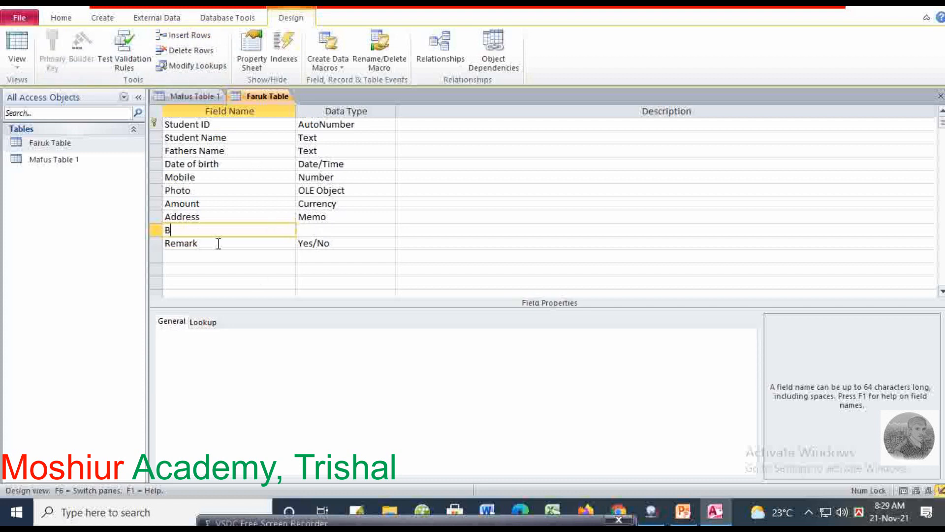
pyautogui.write('Blood Group')
pyautogui.press('Tab')
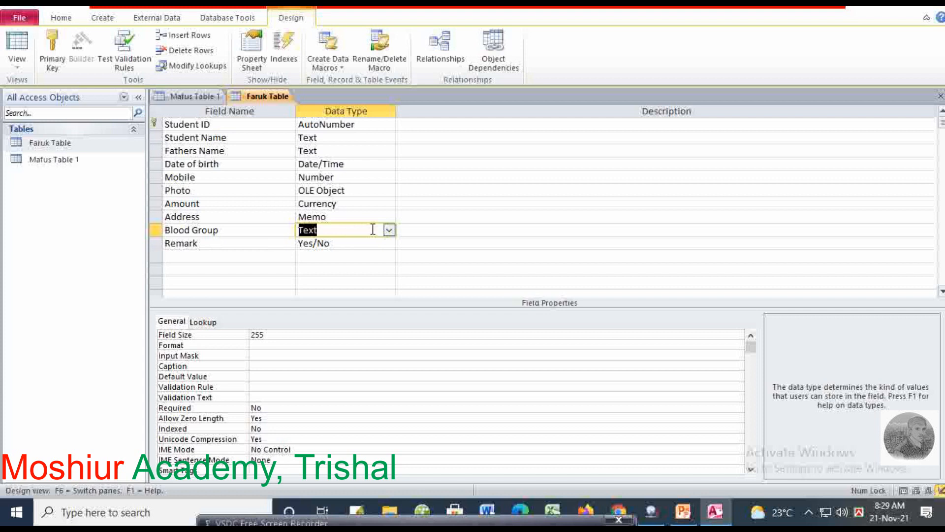
pyautogui.click(389, 230)
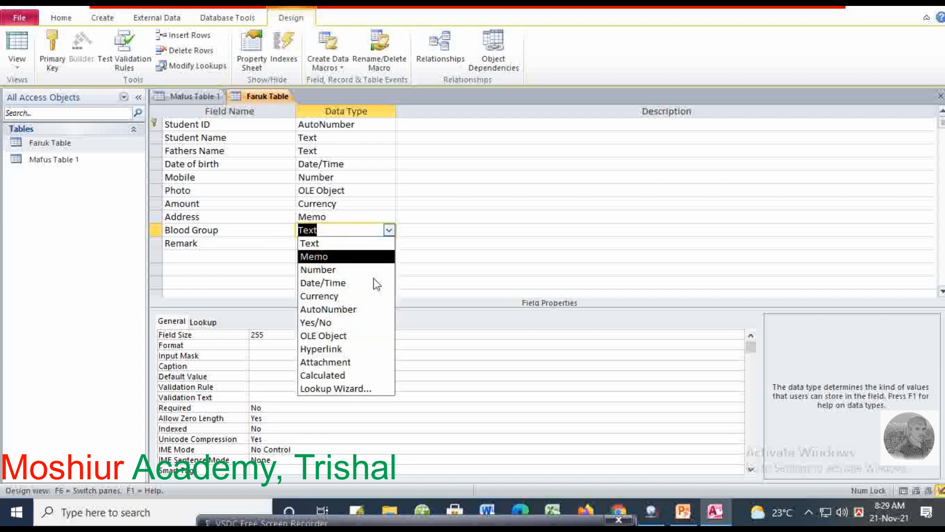
pyautogui.click(389, 230)
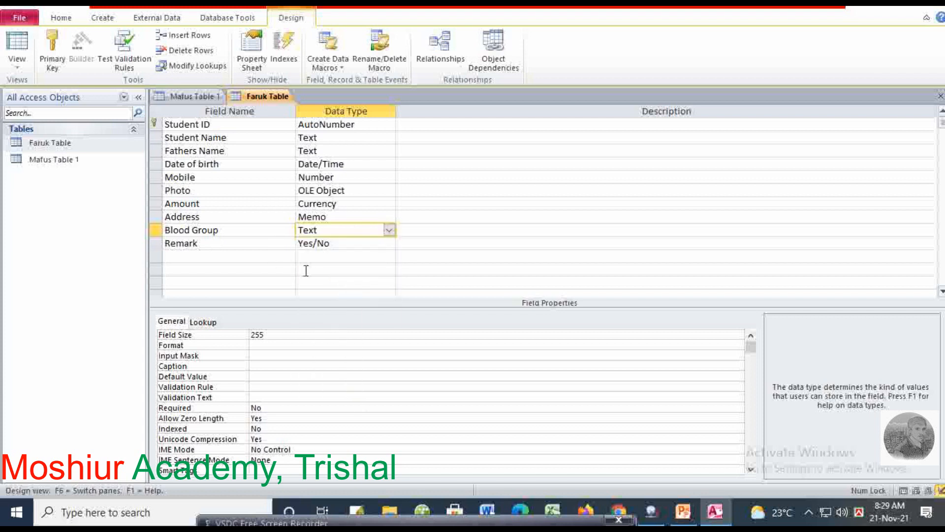
# Switch Faruk Table back to datasheet view to show the new Blood Group column
pyautogui.click(25, 71)
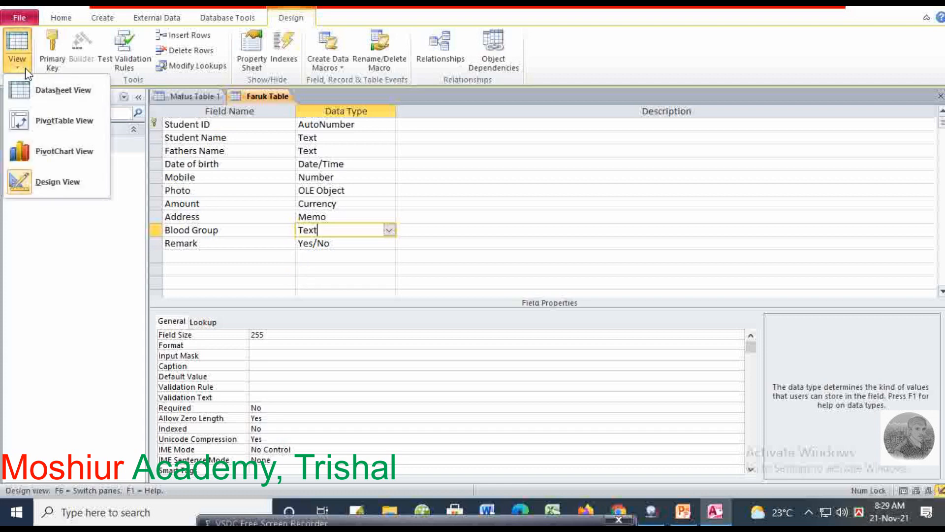
pyautogui.click(71, 98)
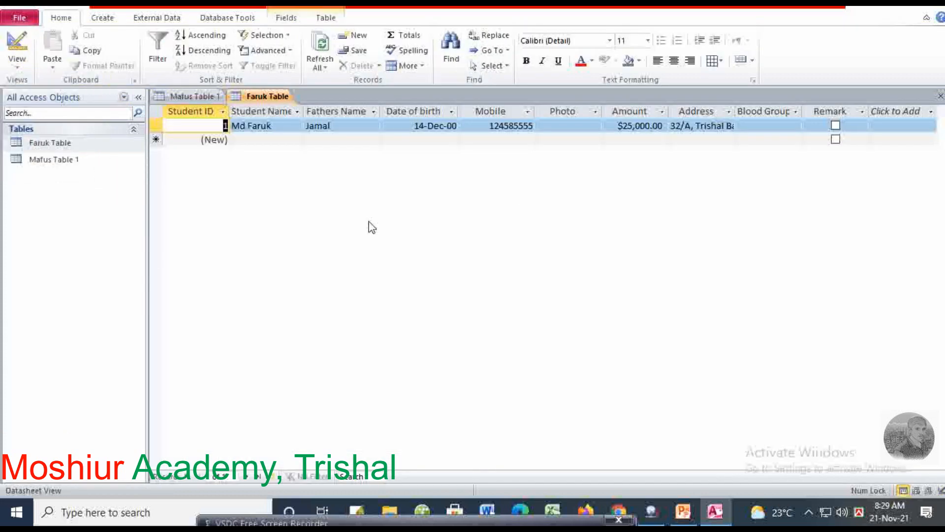